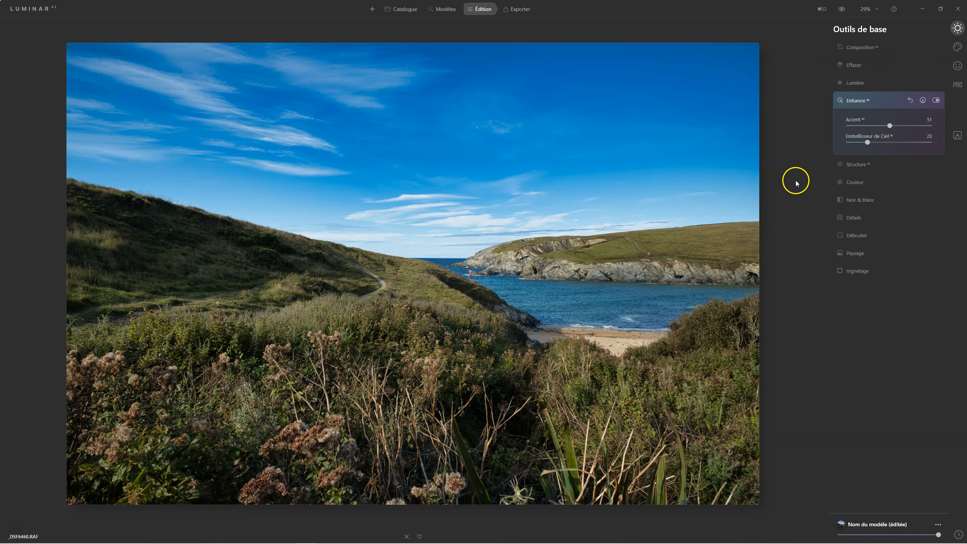
In the Couleur tool's HSL controls, set the blue saturation to -35.
click(853, 182)
click(844, 213)
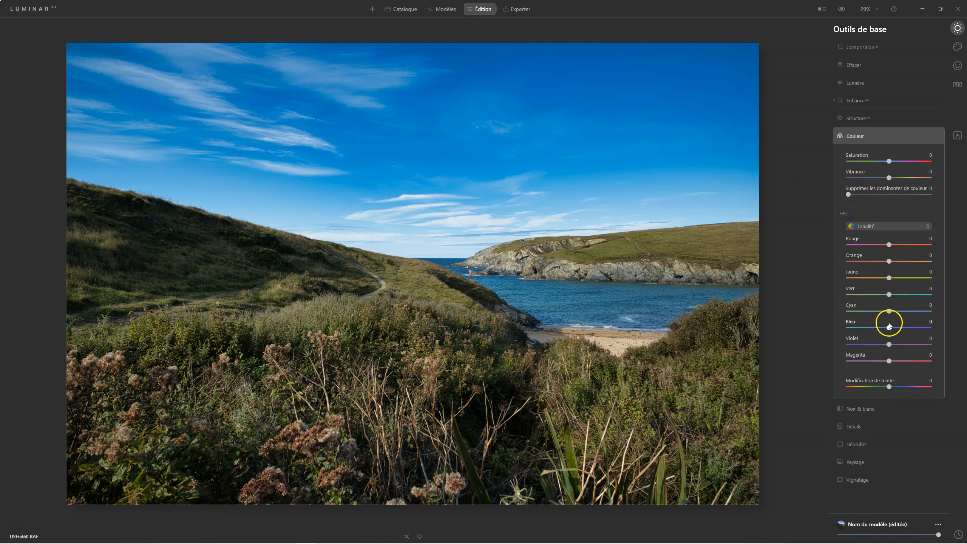
click(896, 226)
click(887, 250)
drag(889, 328, 872, 329)
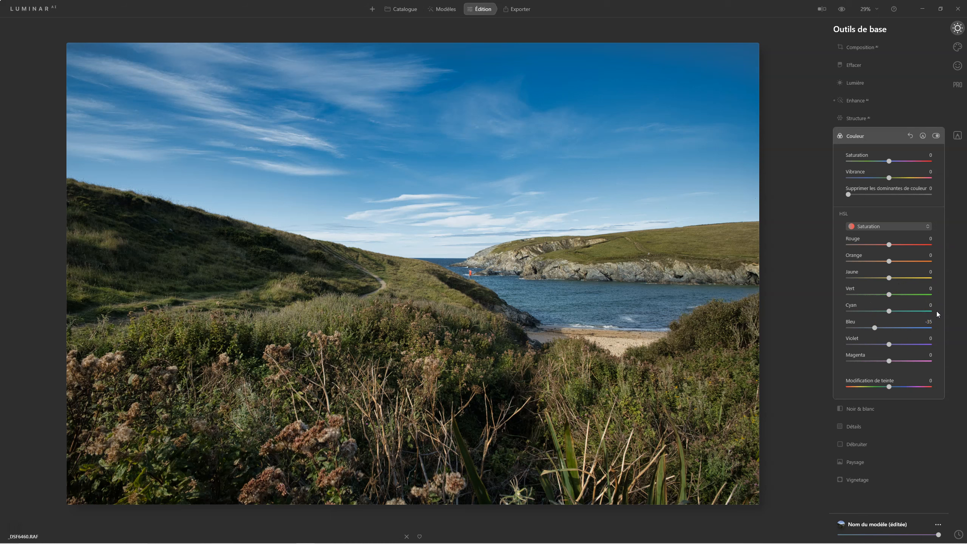
Close the Couleur tool and set the Structure AI quantity to 20.
click(855, 137)
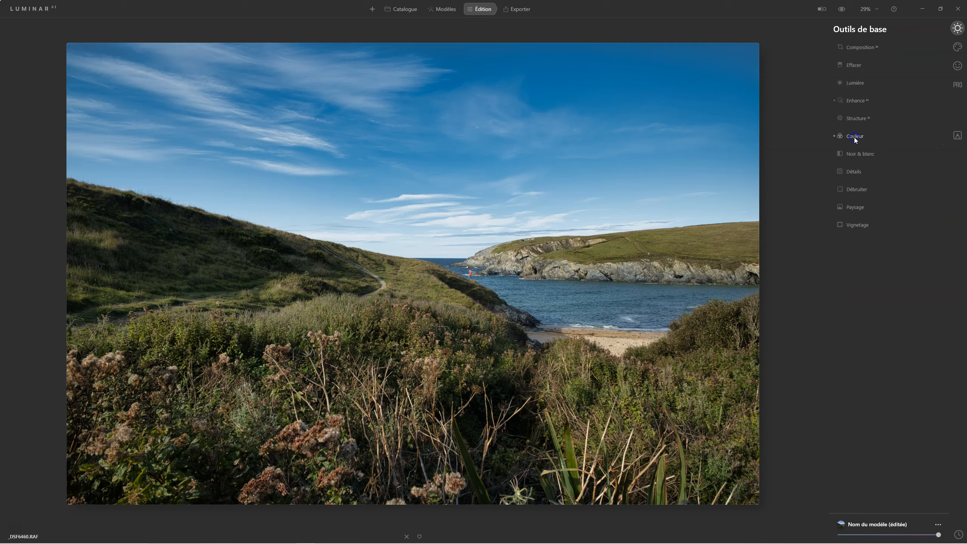
click(857, 121)
drag(889, 144, 897, 144)
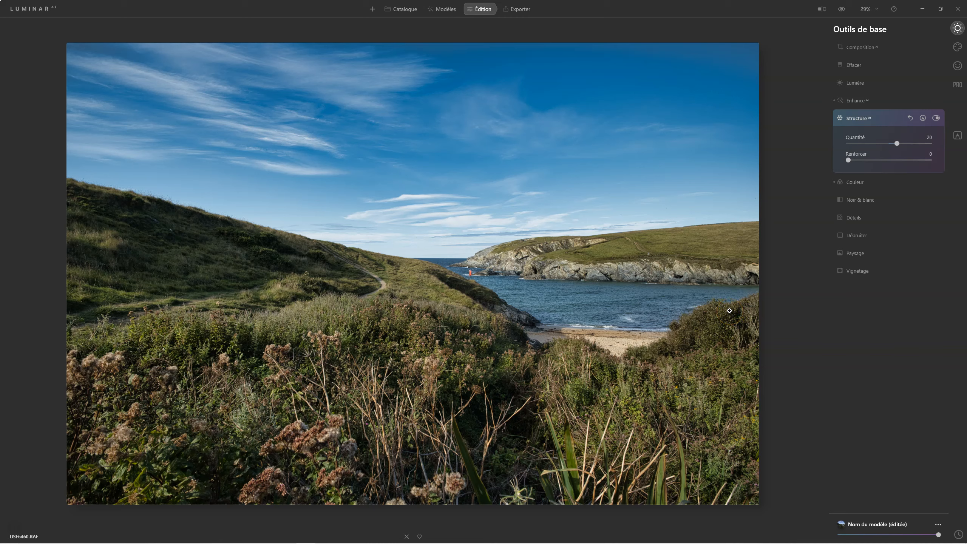
Restore the coastal photo to its original version, discarding the manual adjustments.
right_click(579, 289)
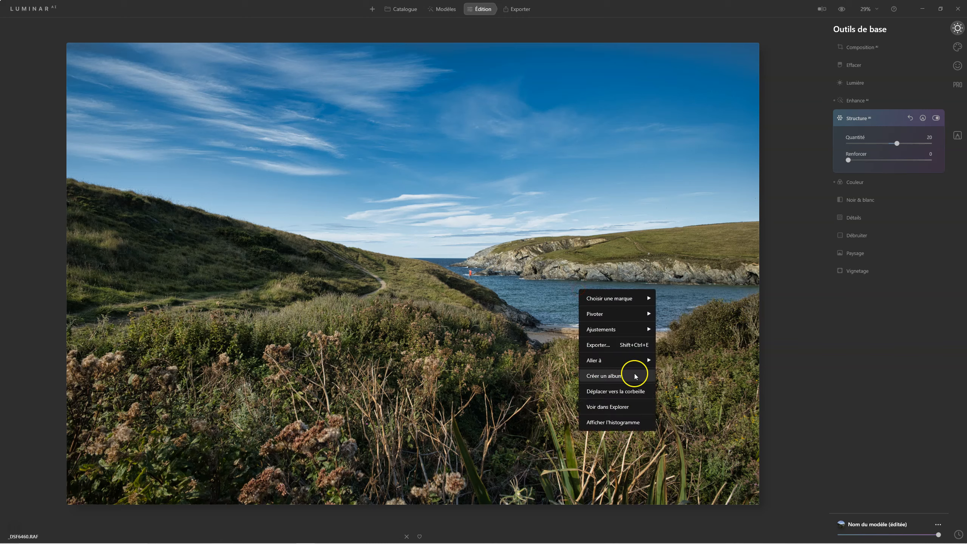
mouse_move(622, 329)
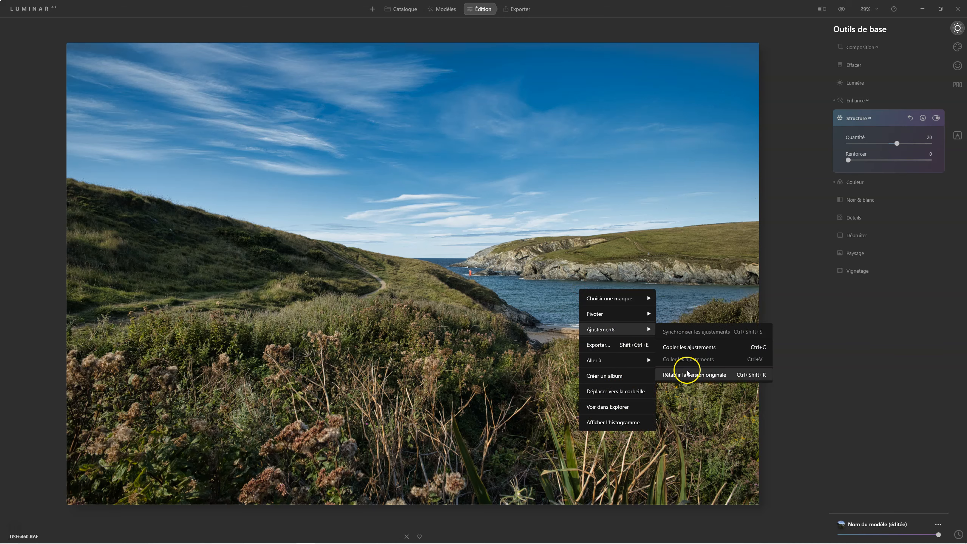
click(687, 373)
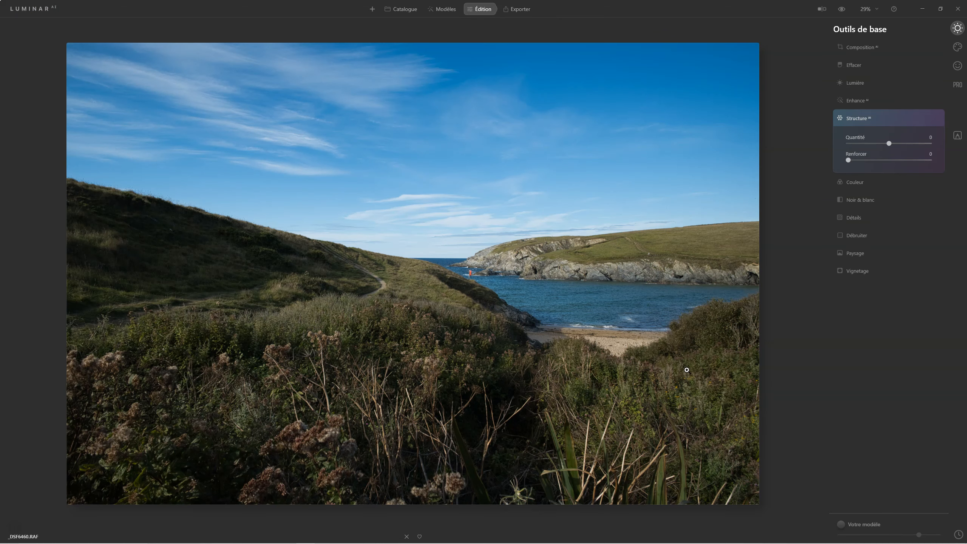
Apply the Soleil chaleureux template from the Savane collection and compare the photo before and after.
click(442, 9)
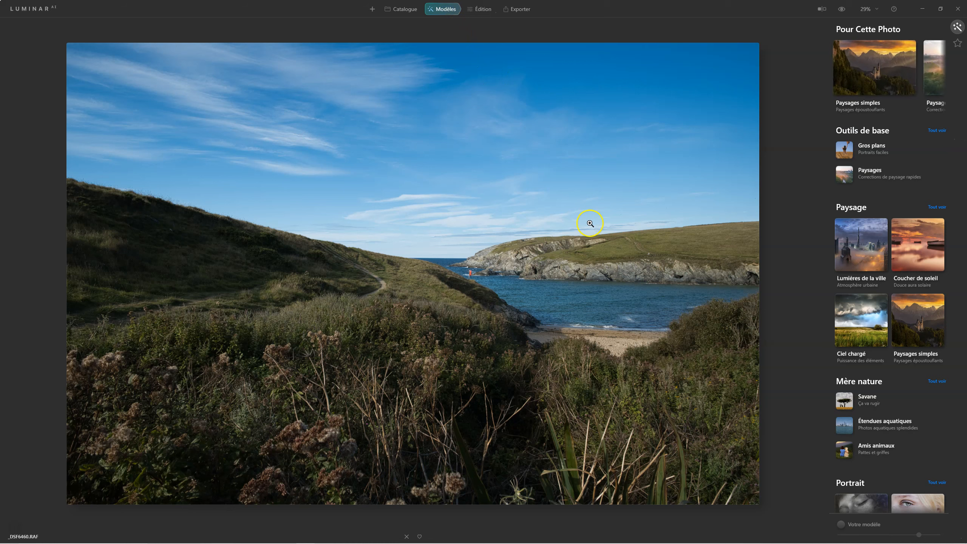
scroll(913, 62, right, 3)
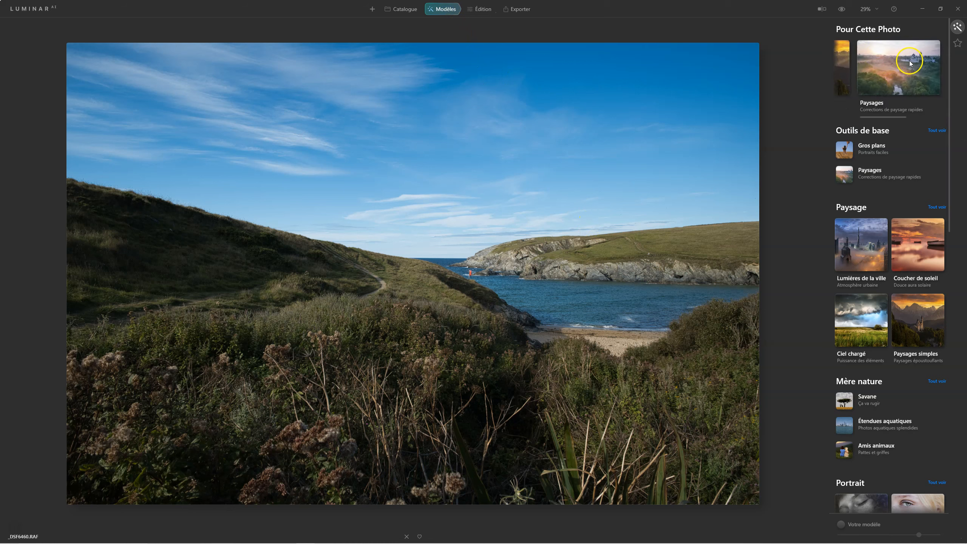
scroll(909, 67, left, 2)
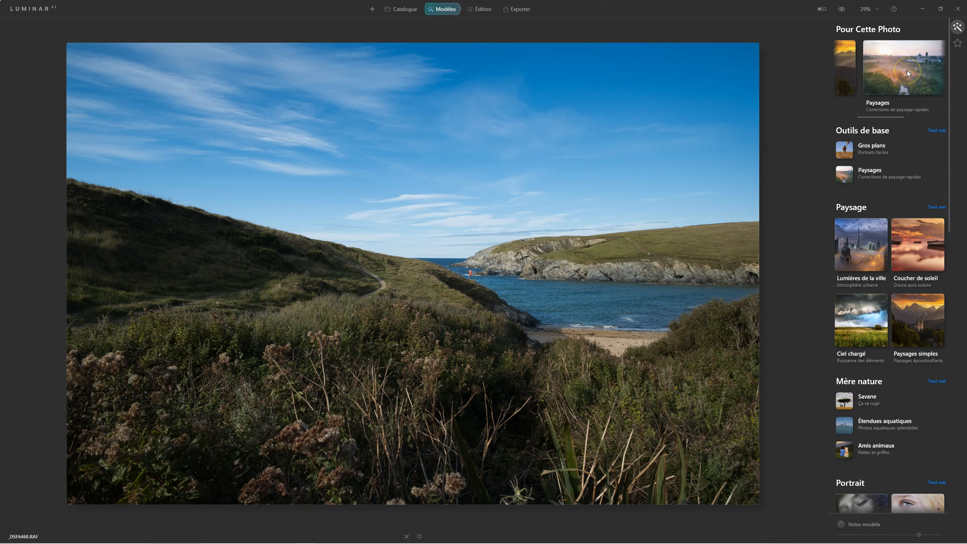
scroll(870, 289, down, 2)
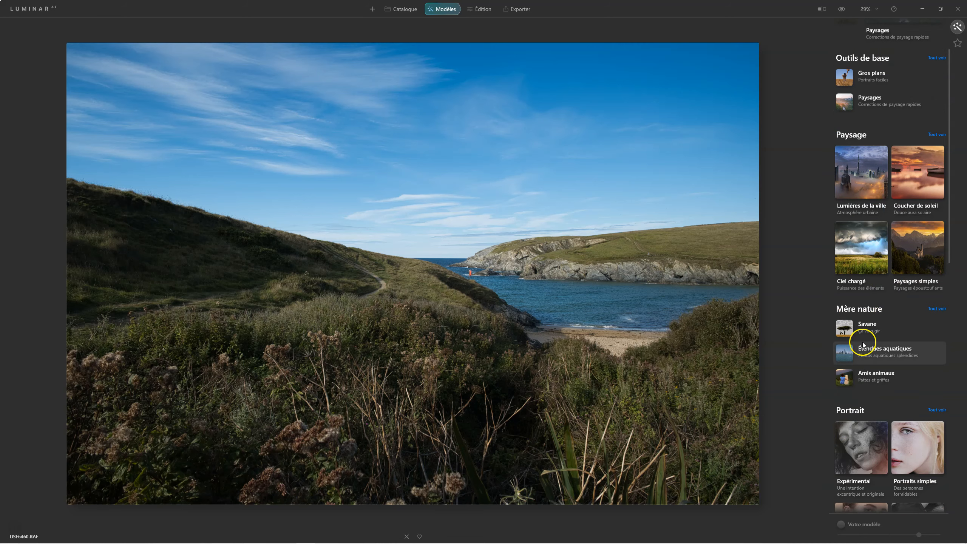
click(853, 324)
click(851, 179)
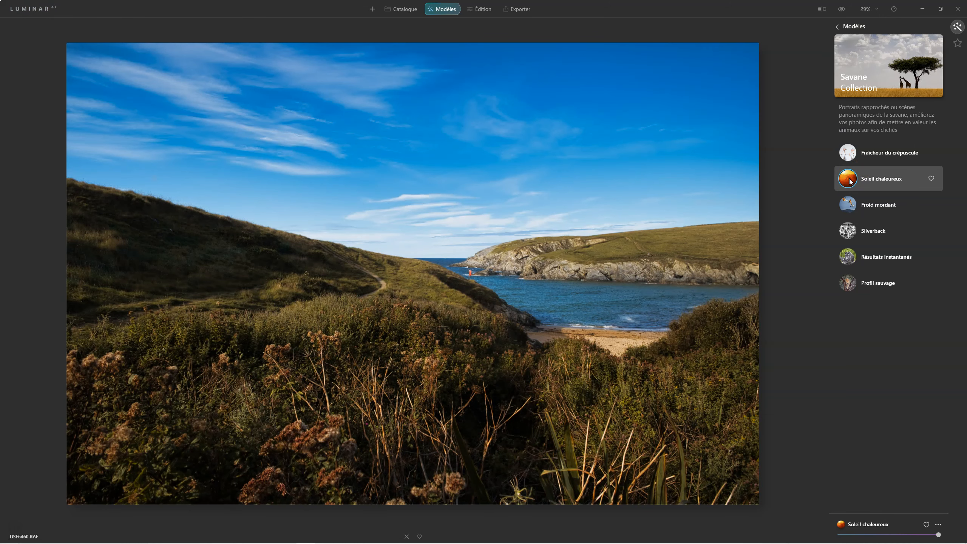
click(842, 8)
click(792, 294)
Try the Résultats instantanés, Profil sauvage and Fraîcheur du crépuscule templates in turn, comparing the last one with the original photo.
click(870, 259)
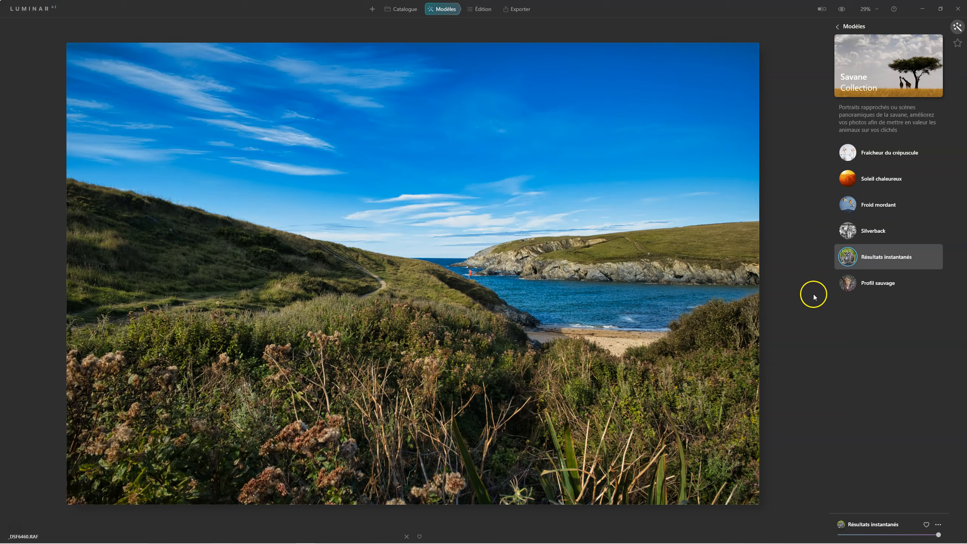
click(848, 283)
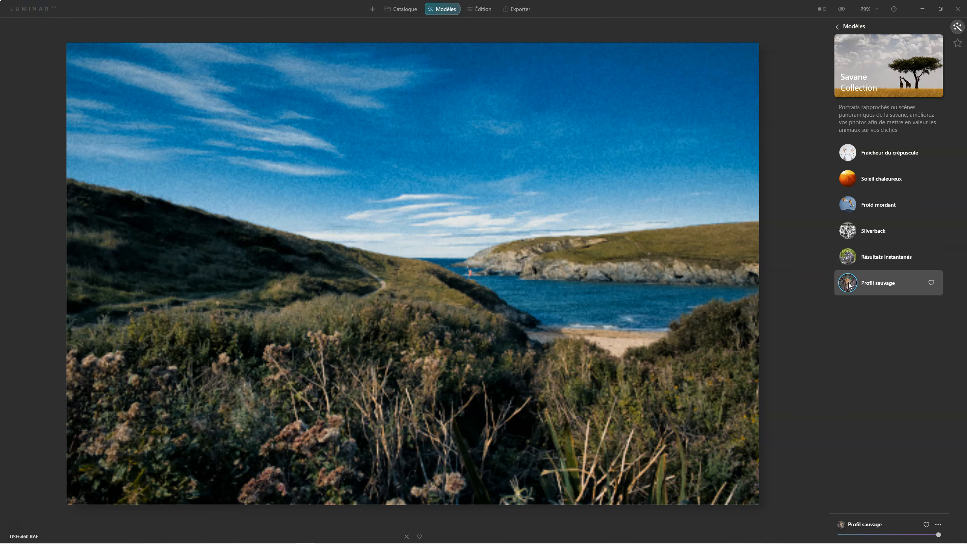
click(842, 150)
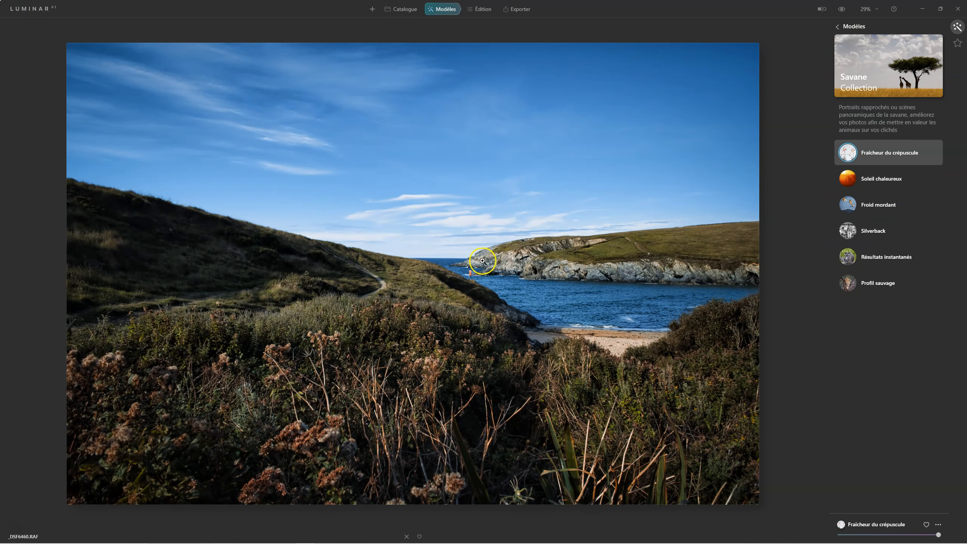
drag(841, 11, 840, 15)
Restore the photo's original version to remove the applied Savane template.
right_click(663, 213)
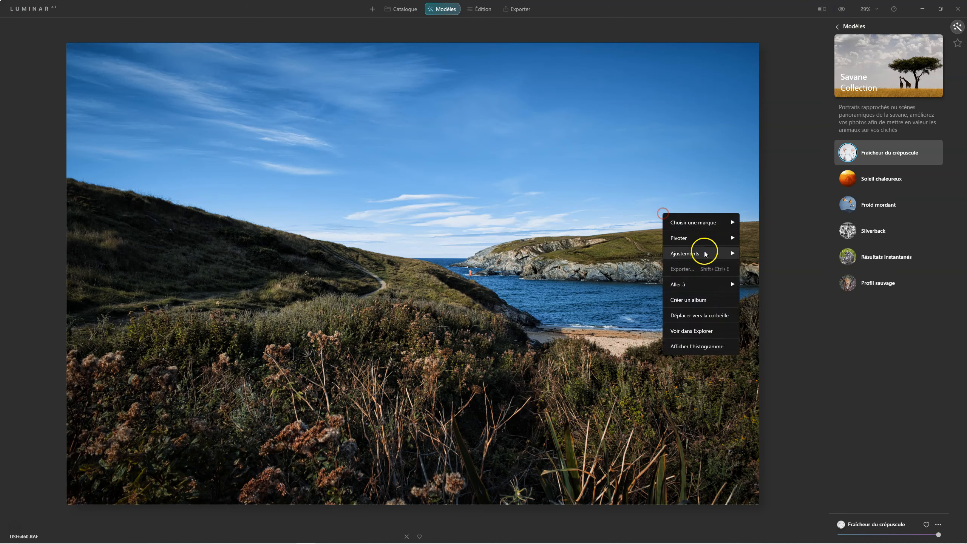
mouse_move(697, 253)
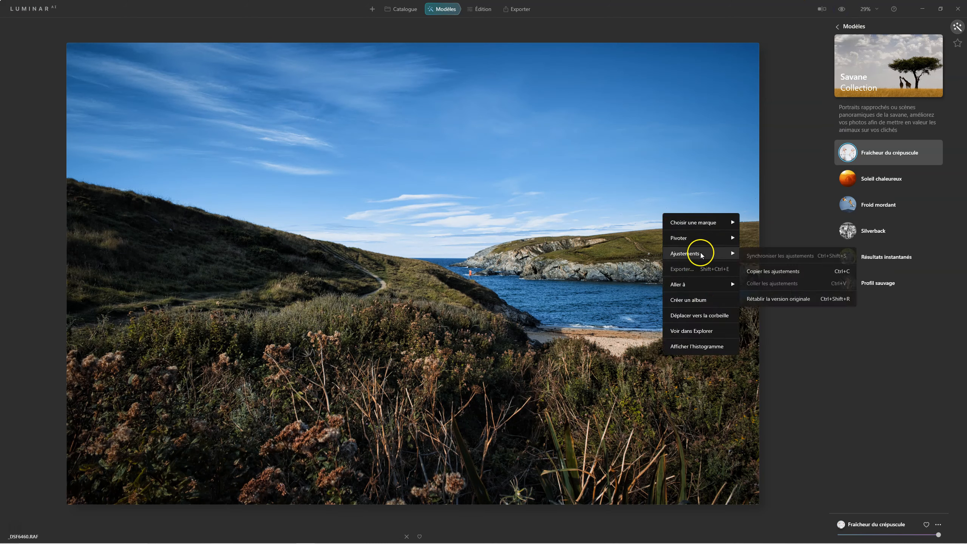
click(761, 296)
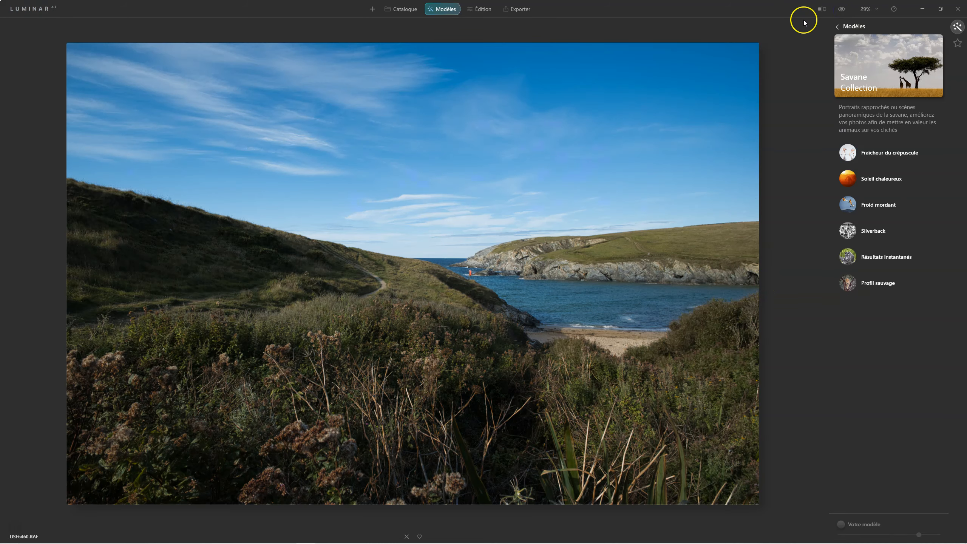
Apply the purchased Landscape_Daylight template from the personal collection and reduce its strength to 52.
click(843, 26)
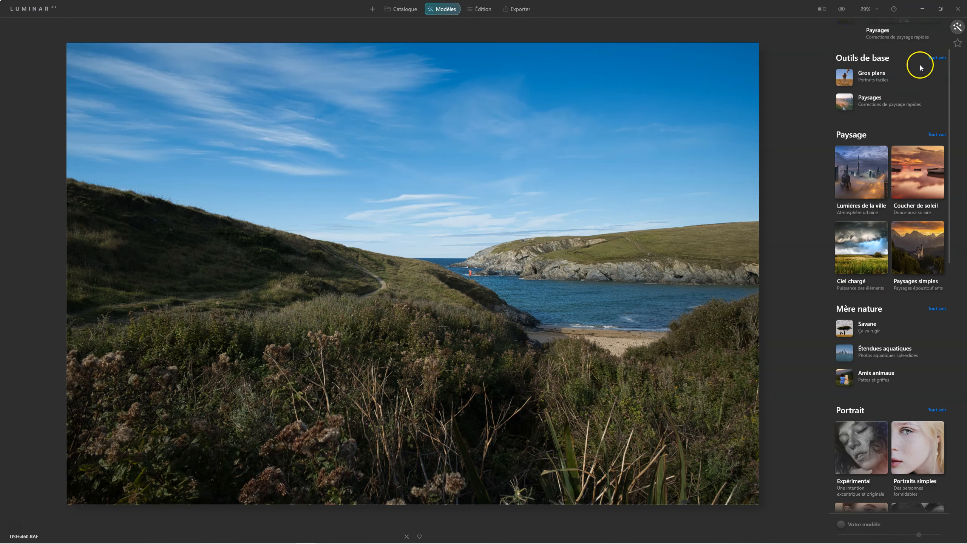
click(959, 45)
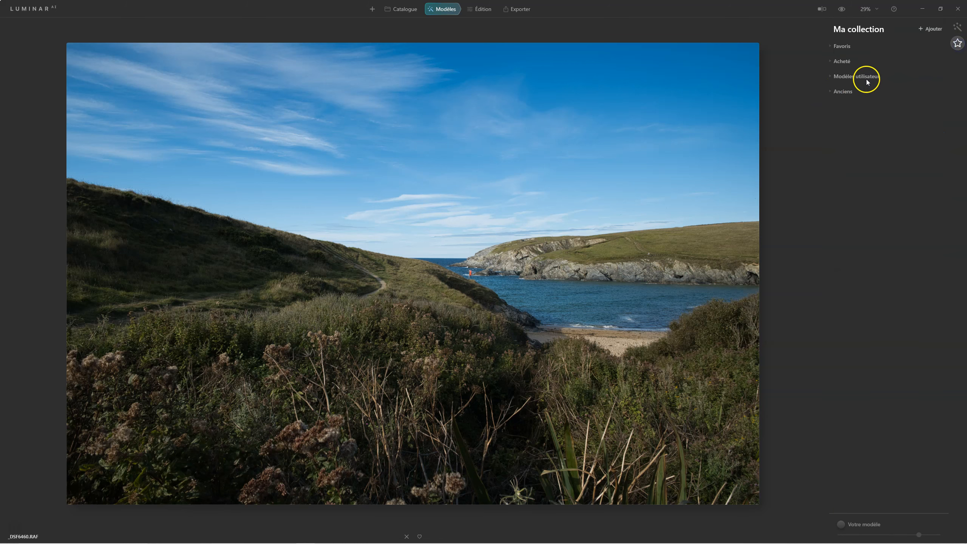
click(846, 61)
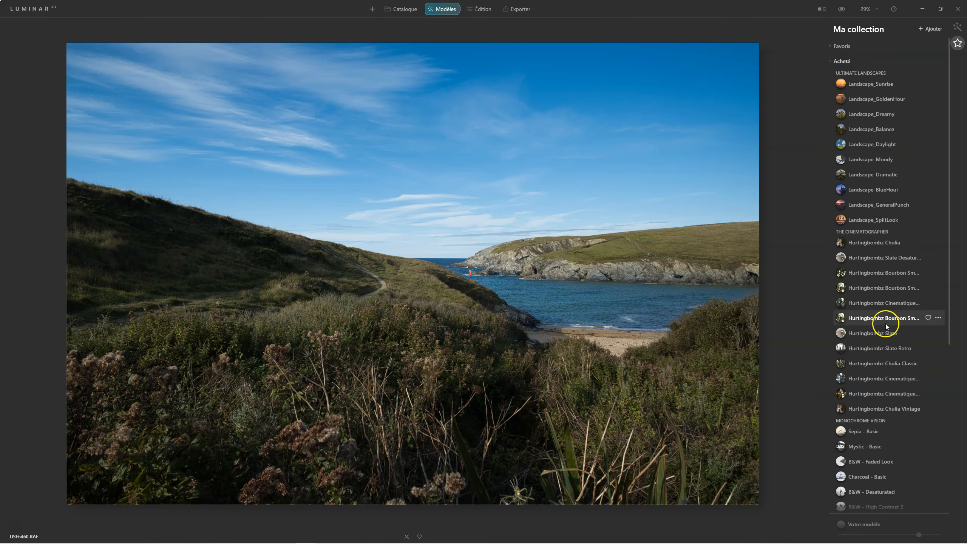
click(868, 144)
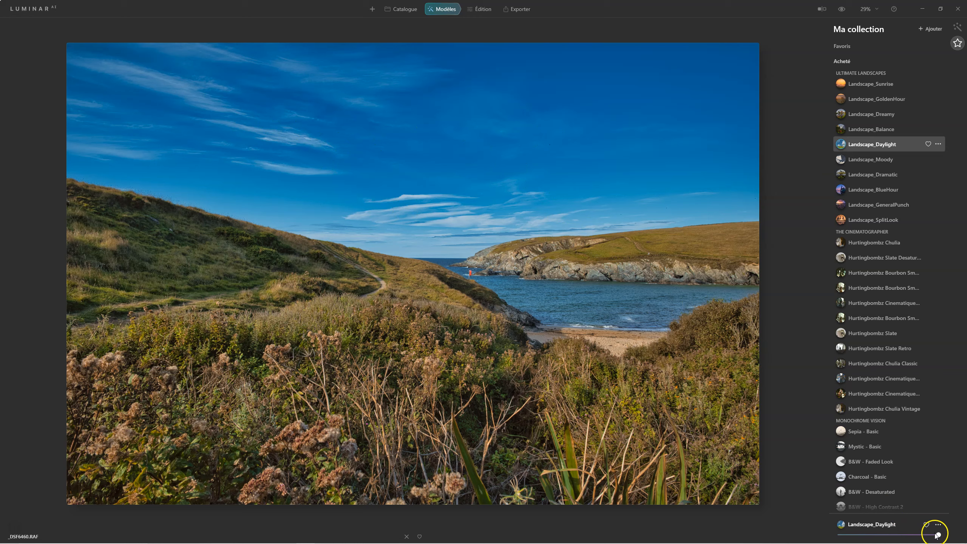
drag(890, 540, 891, 538)
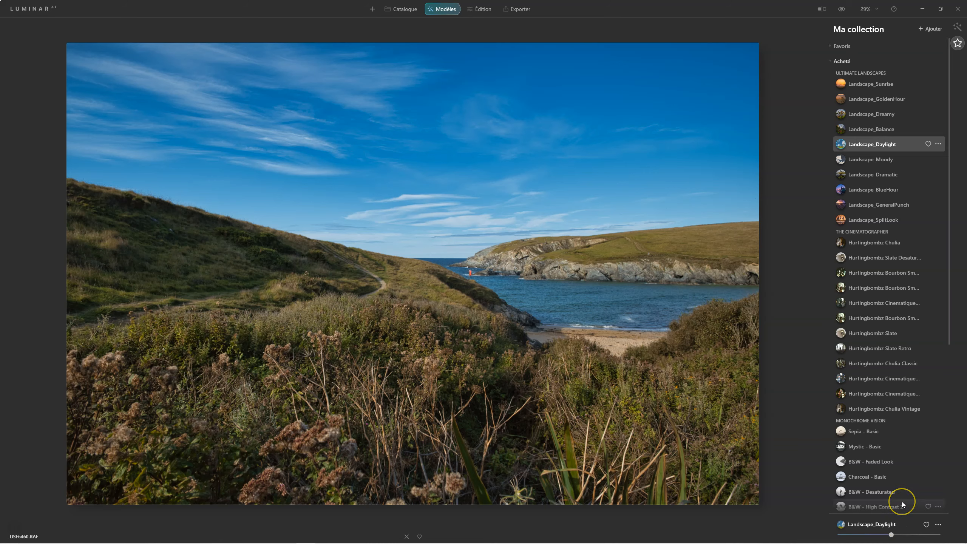
Apply the B&W - Basic template from the Monochrome Vision set and lower its strength to 80, then 60.
scroll(861, 365, down, 5)
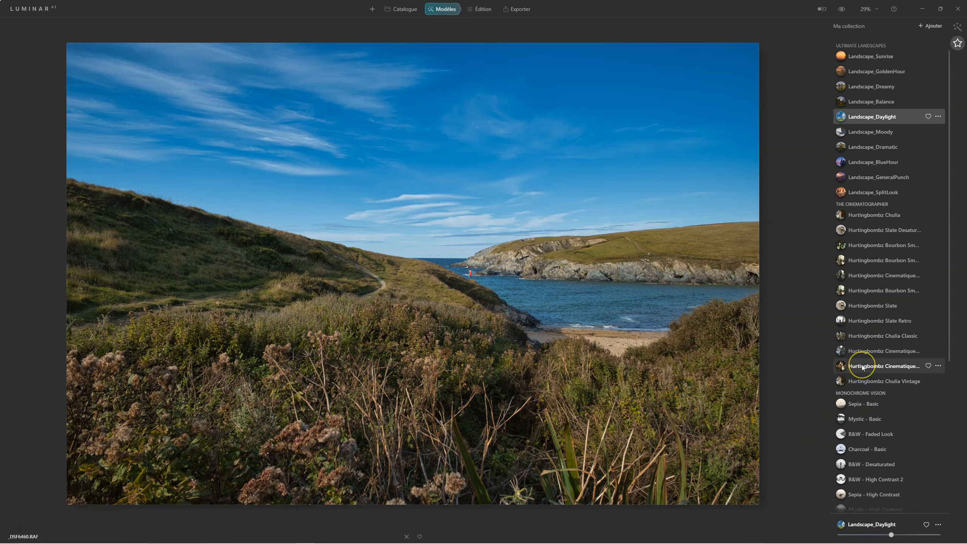
scroll(861, 364, down, 6)
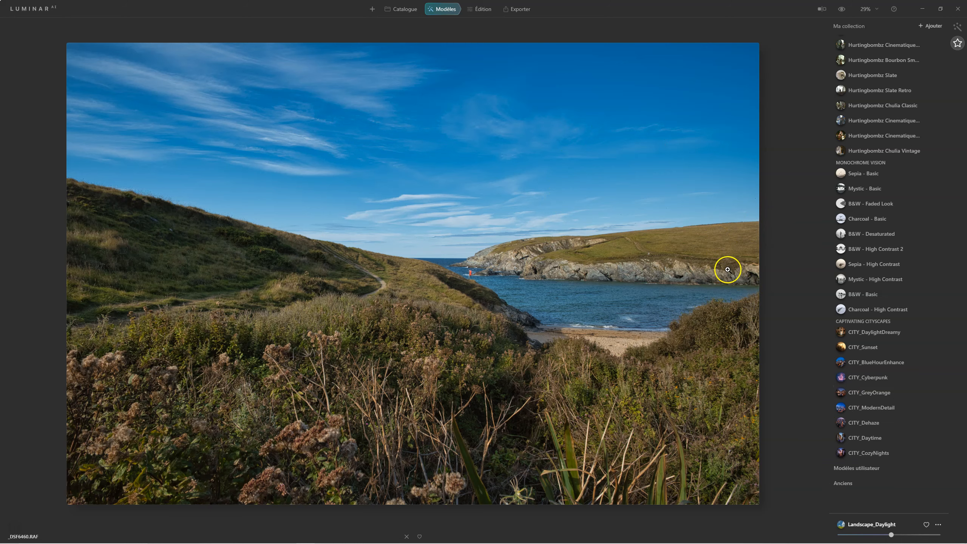
click(863, 301)
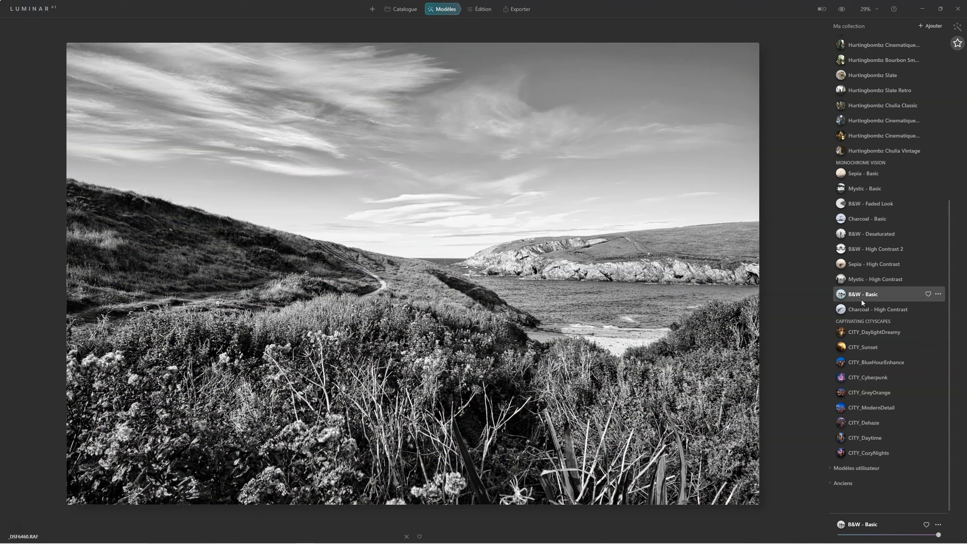
drag(937, 535, 919, 535)
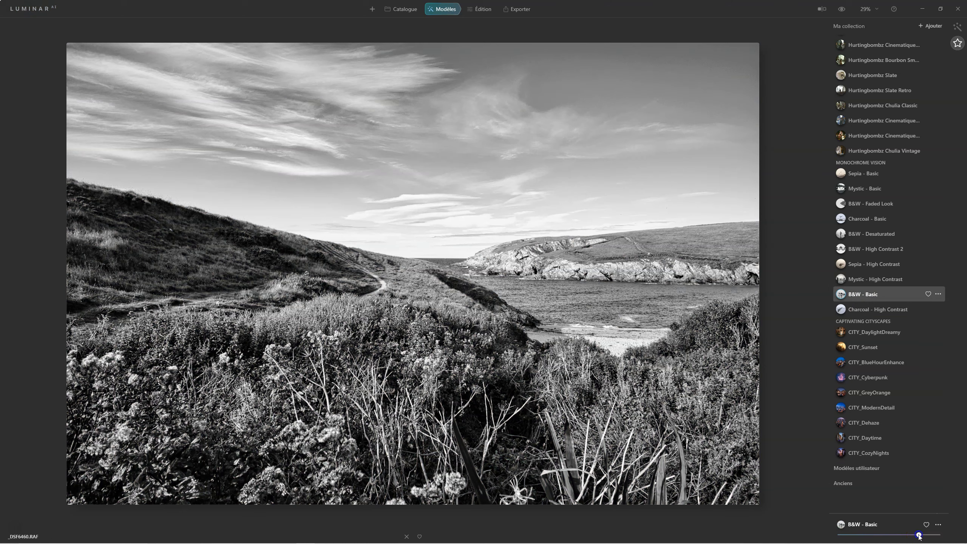
click(899, 535)
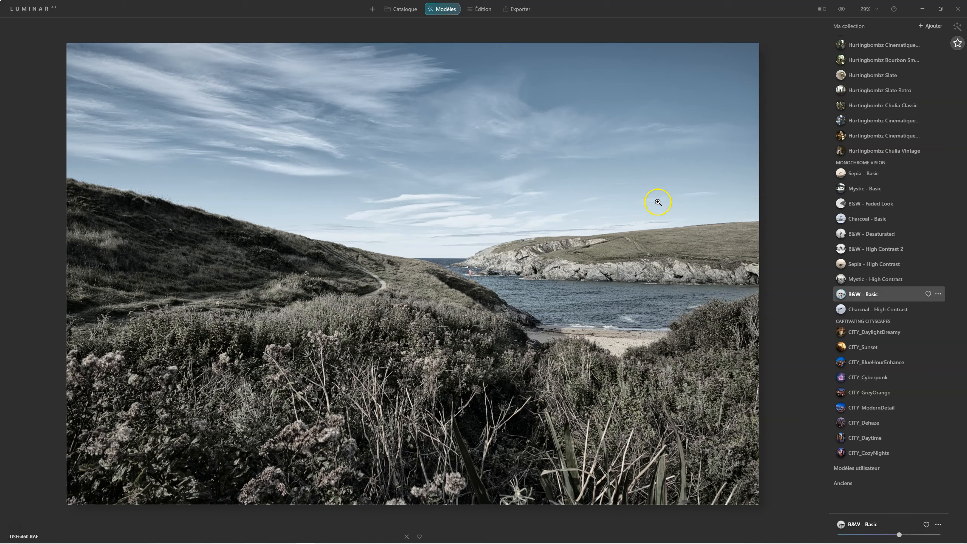
Apply the CITY_ModernDetail template at full strength and open the photo's edit history in editing mode.
click(876, 407)
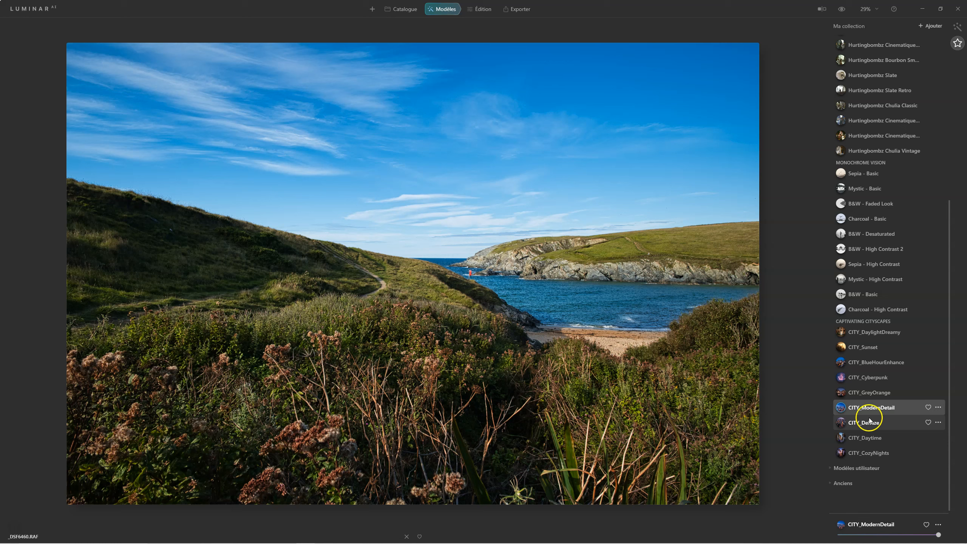
click(481, 9)
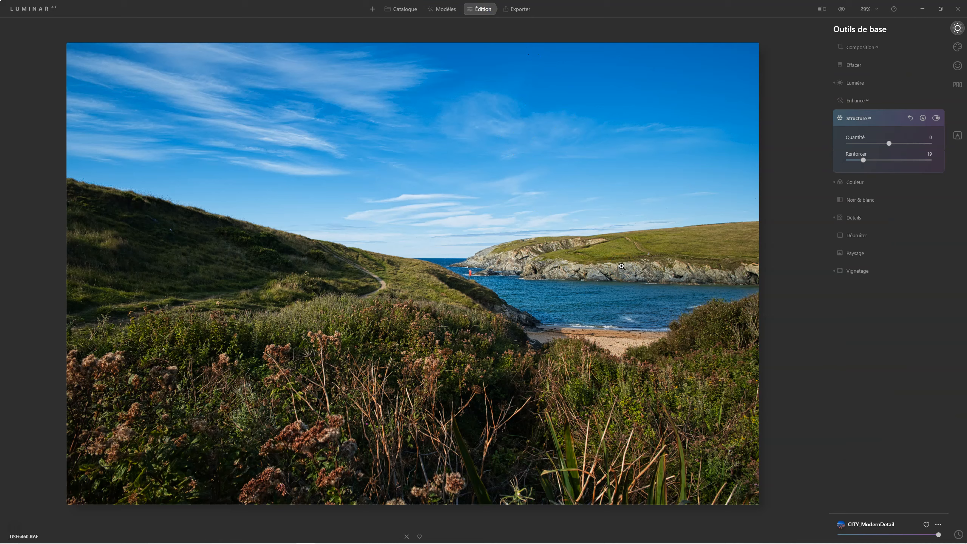
click(959, 535)
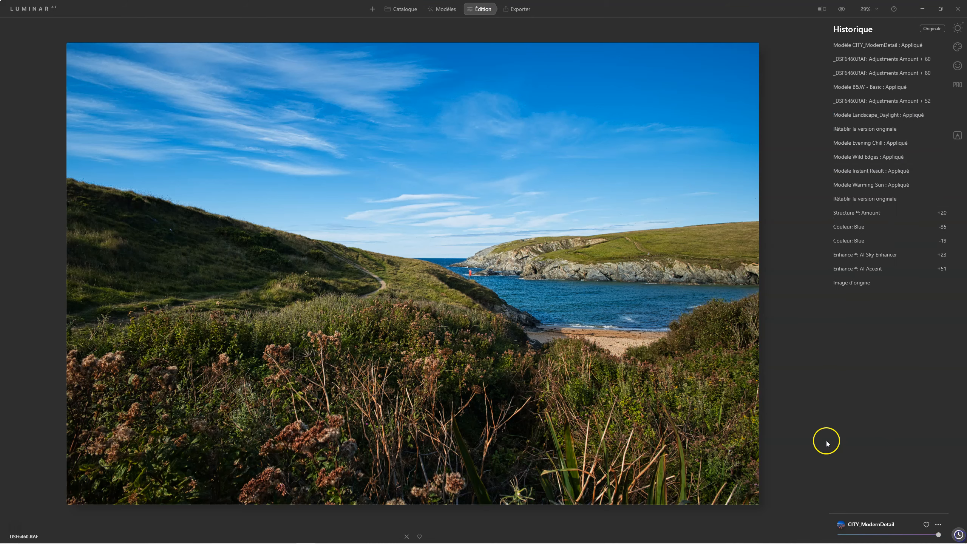
Switch the photo between history states, from the original image through the reset and Structure +20, ending at Enhance AI Accent +51.
click(857, 282)
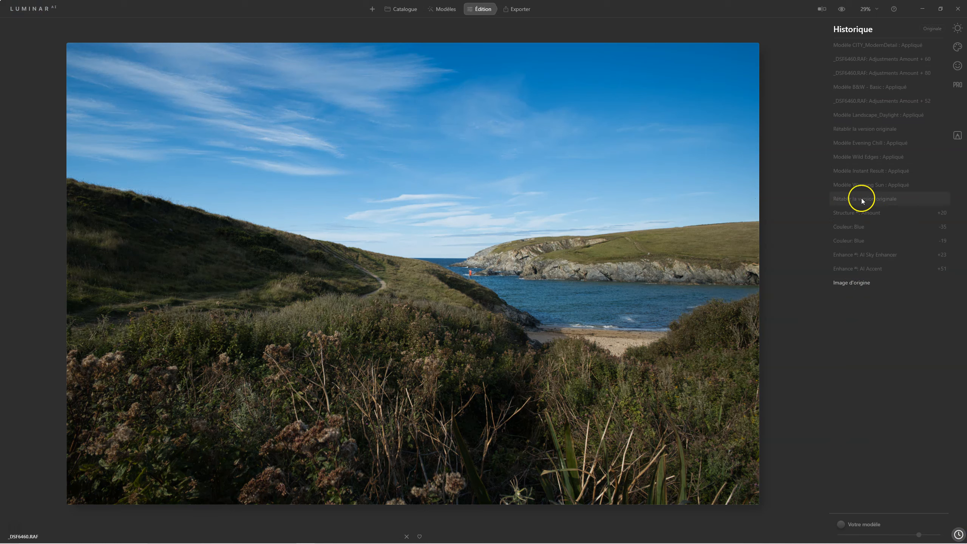
click(894, 201)
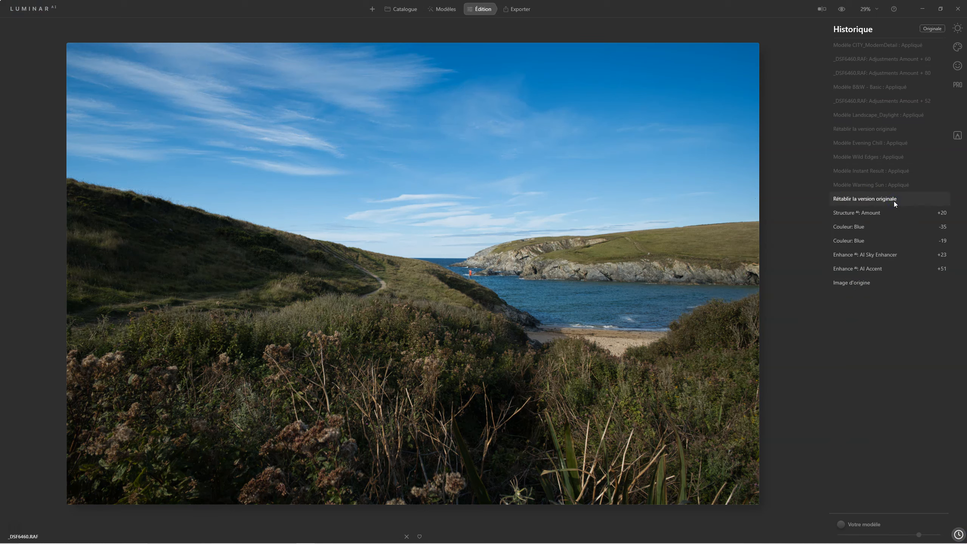
click(870, 214)
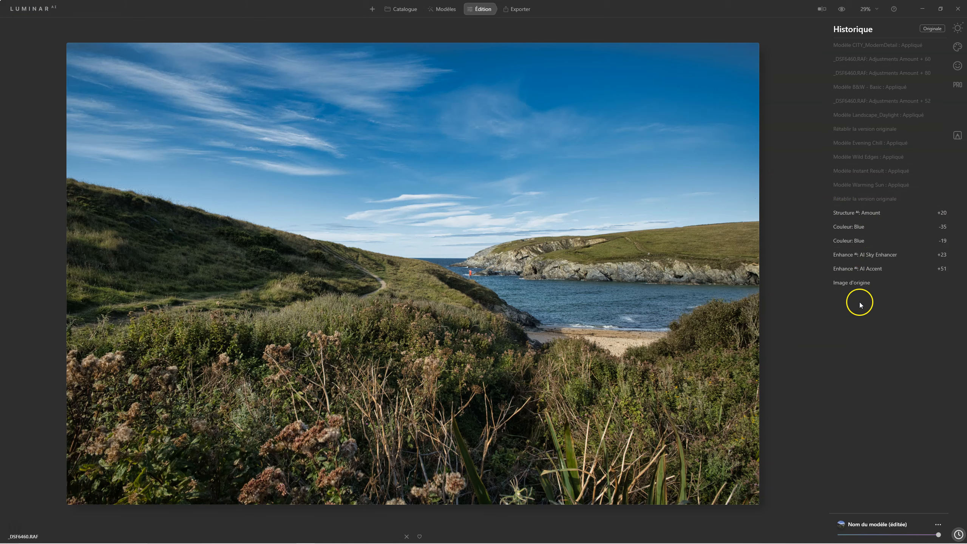
click(848, 236)
click(847, 254)
click(851, 270)
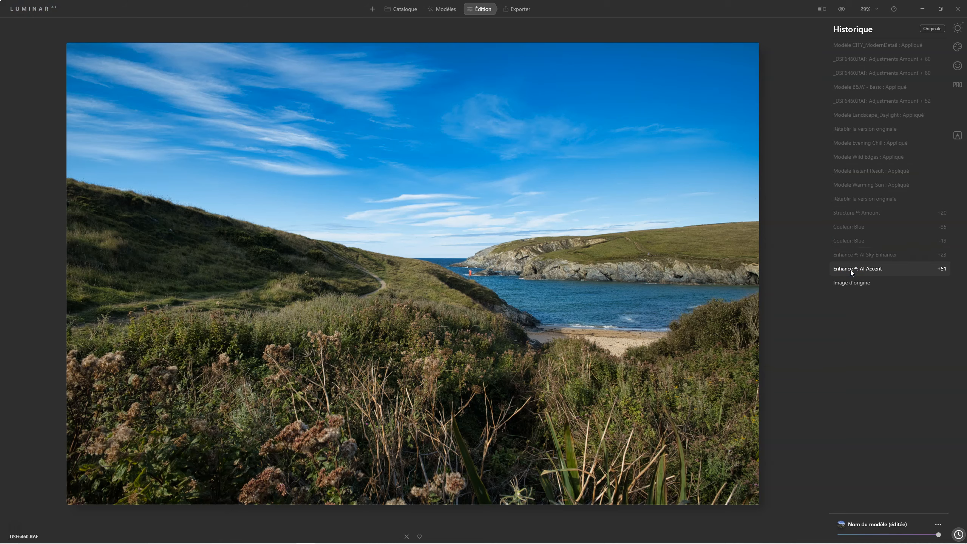
Bring the photo to the Structure +20 history state, view the export options for it and return to the history in editing mode.
click(862, 211)
click(864, 216)
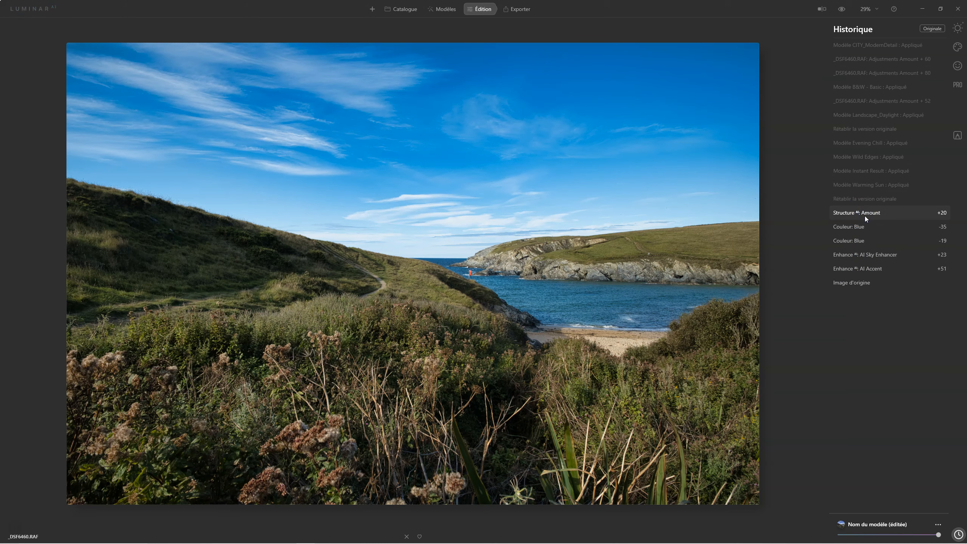
click(531, 8)
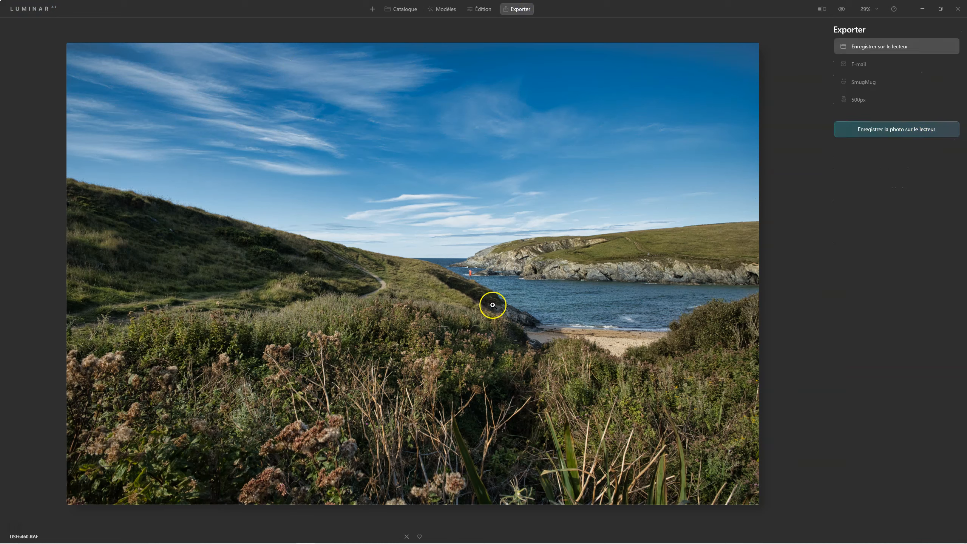
click(485, 9)
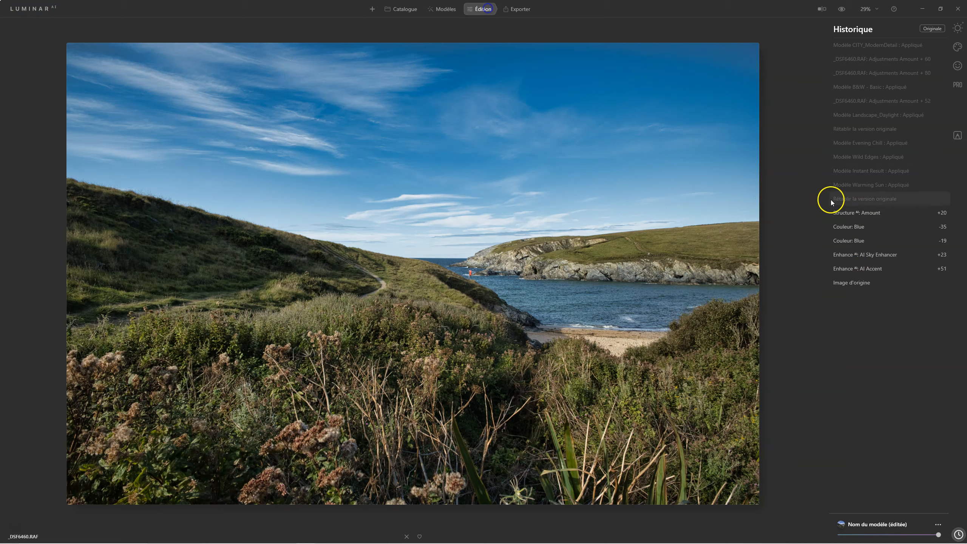
Step the photo through the Warming Sun, Instant Result and Wild Edges history states, ending at Evening Chill.
click(856, 185)
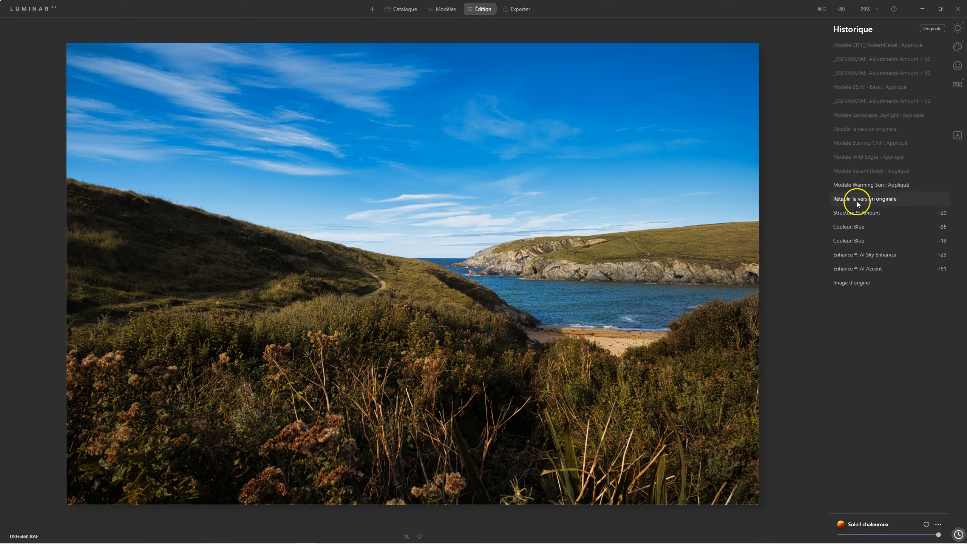
click(855, 213)
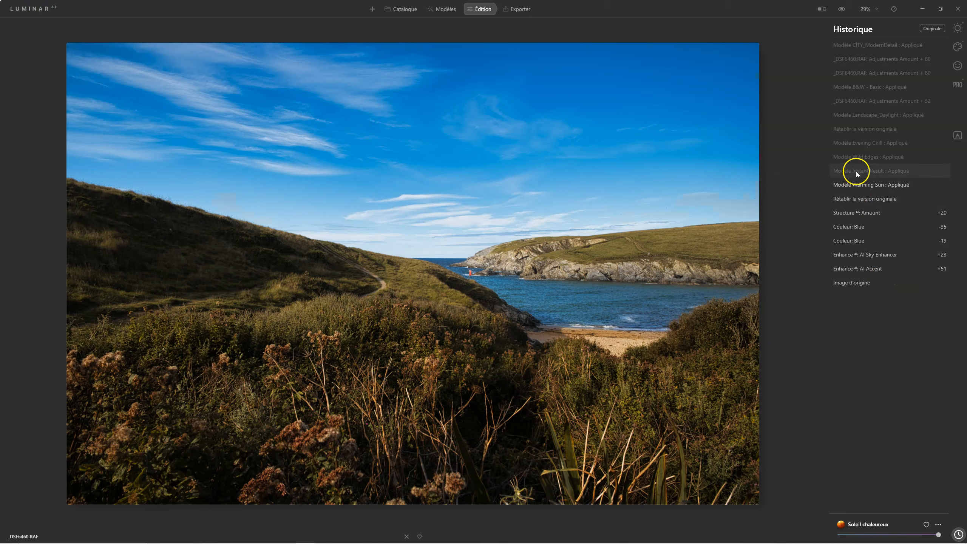
click(856, 171)
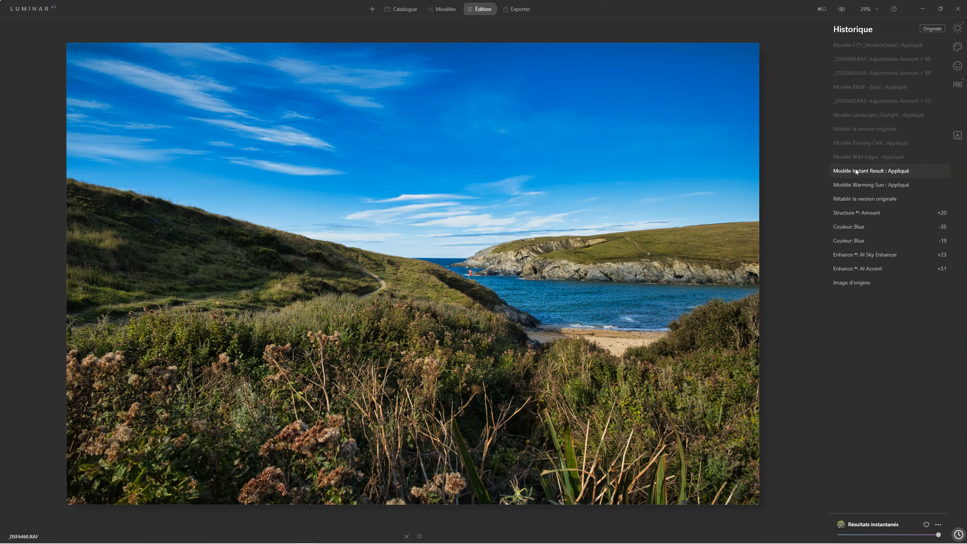
click(857, 157)
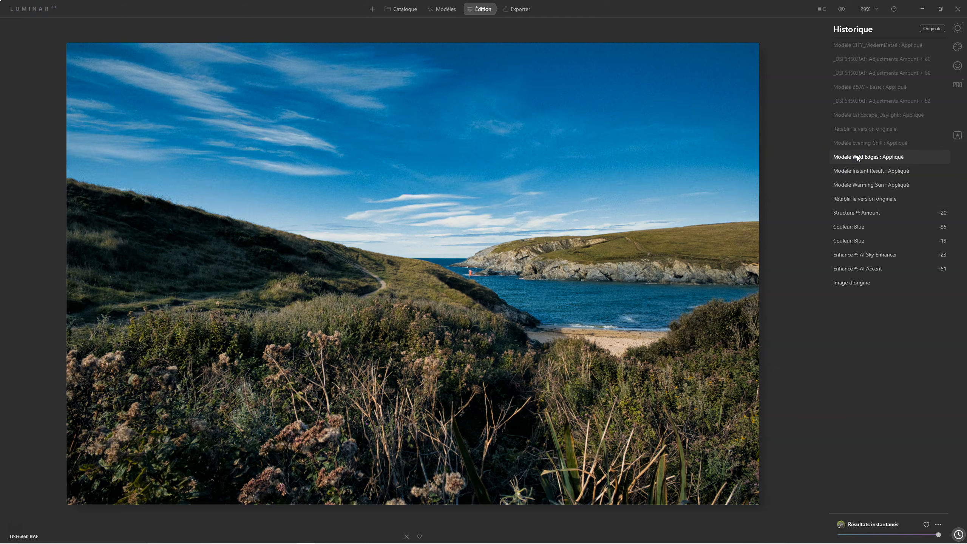
click(859, 144)
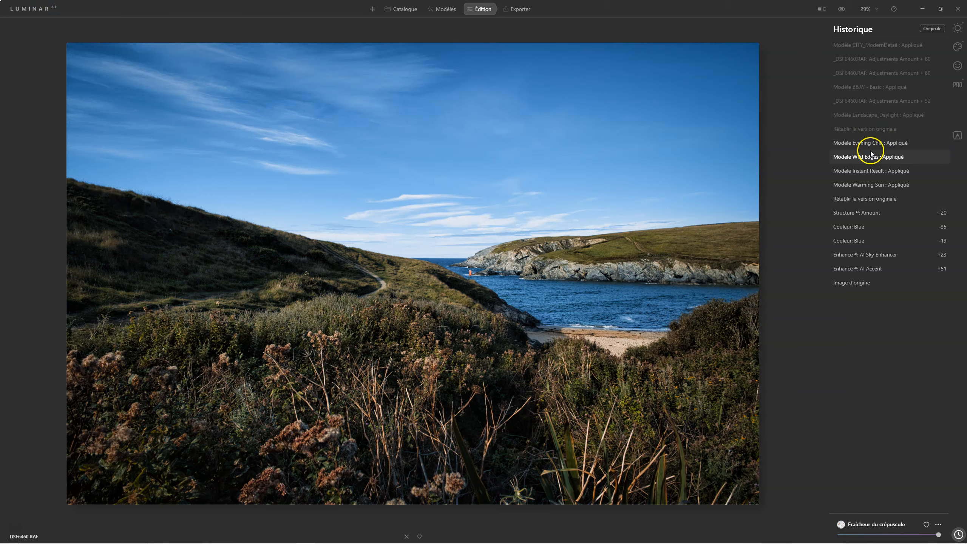
View the save-to-disk export settings for the Evening Chill version, close them without exporting and return to editing mode.
click(514, 9)
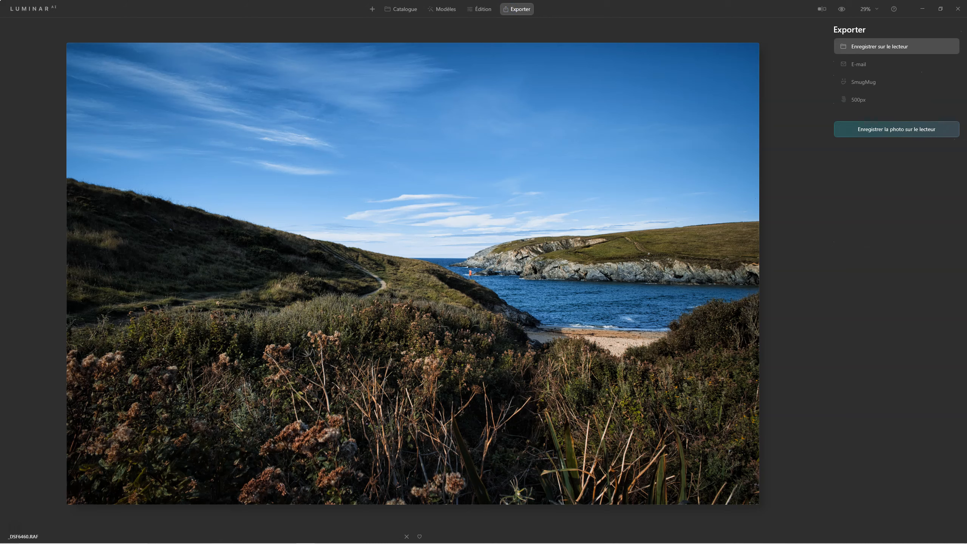
click(922, 128)
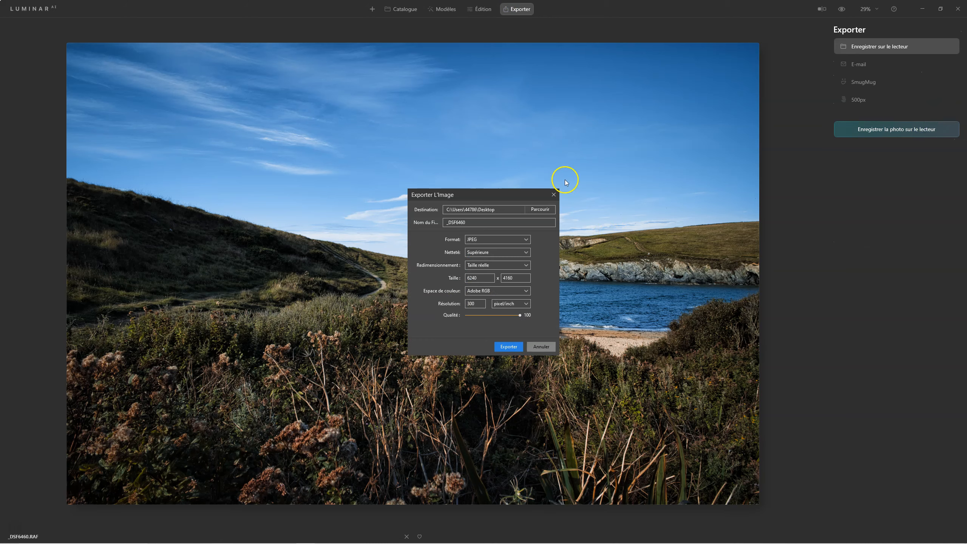
click(554, 194)
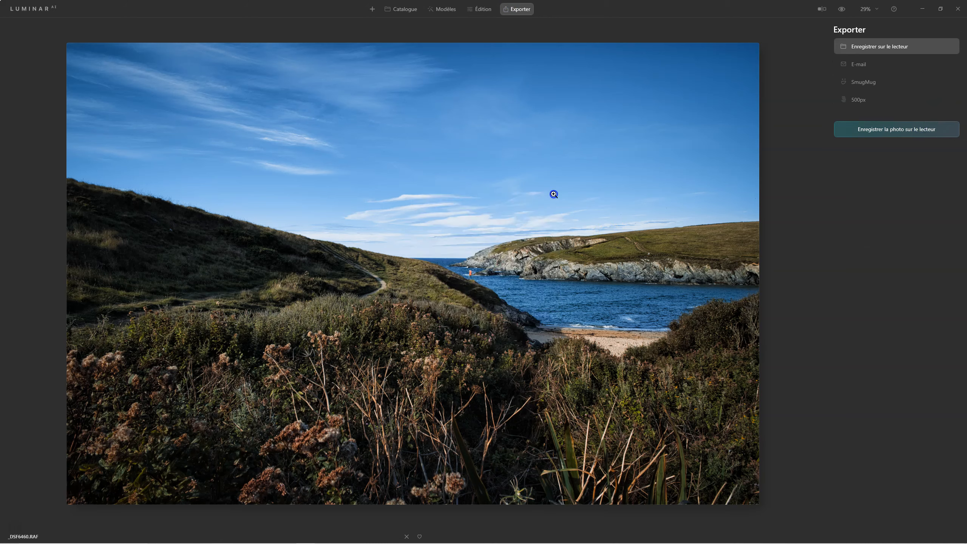
click(483, 10)
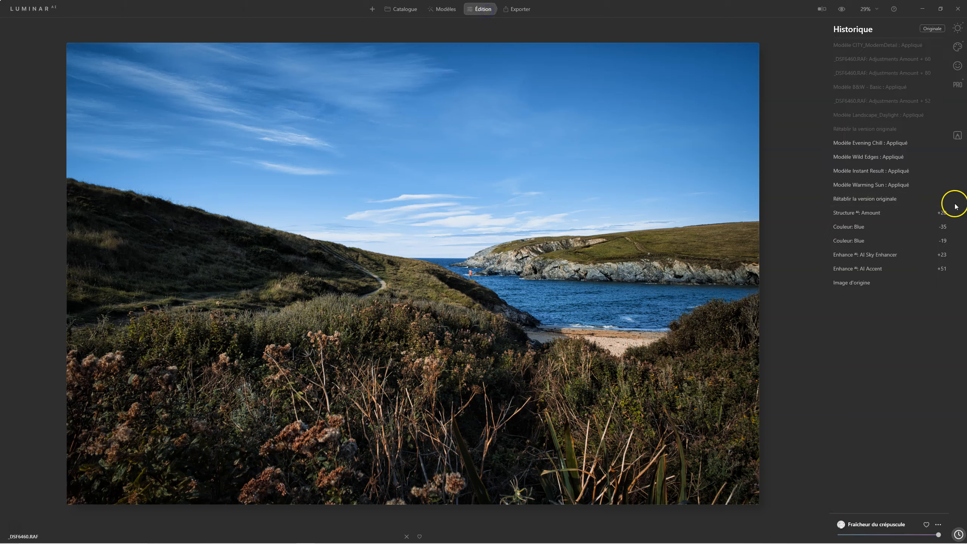
Compare the second restore-original, CITY_ModernDetail and B&W at 60 history states, ending at CITY_ModernDetail.
click(862, 129)
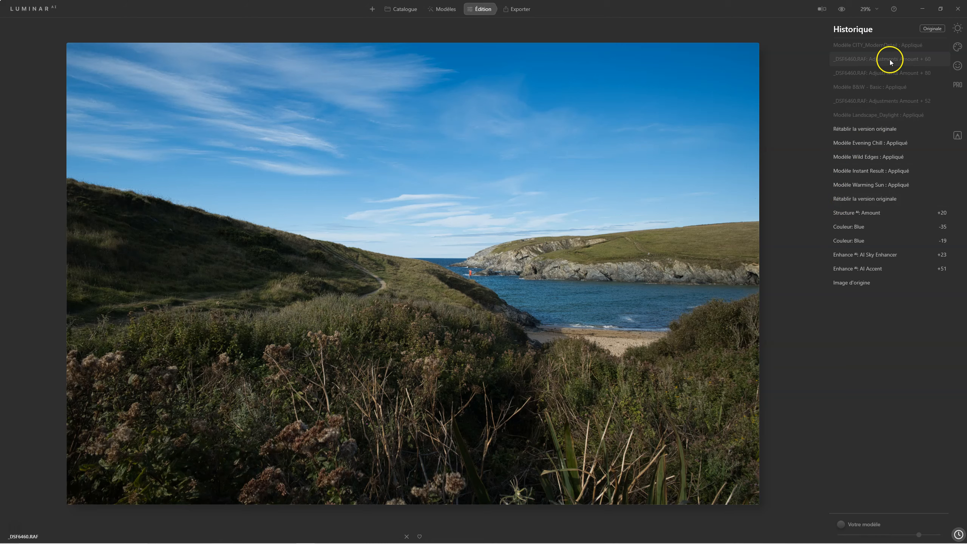
click(882, 45)
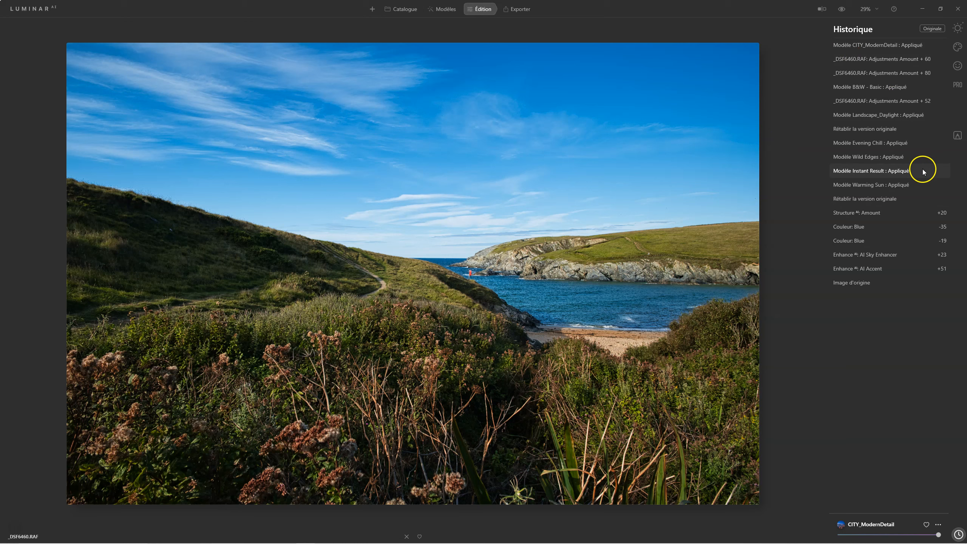
click(877, 61)
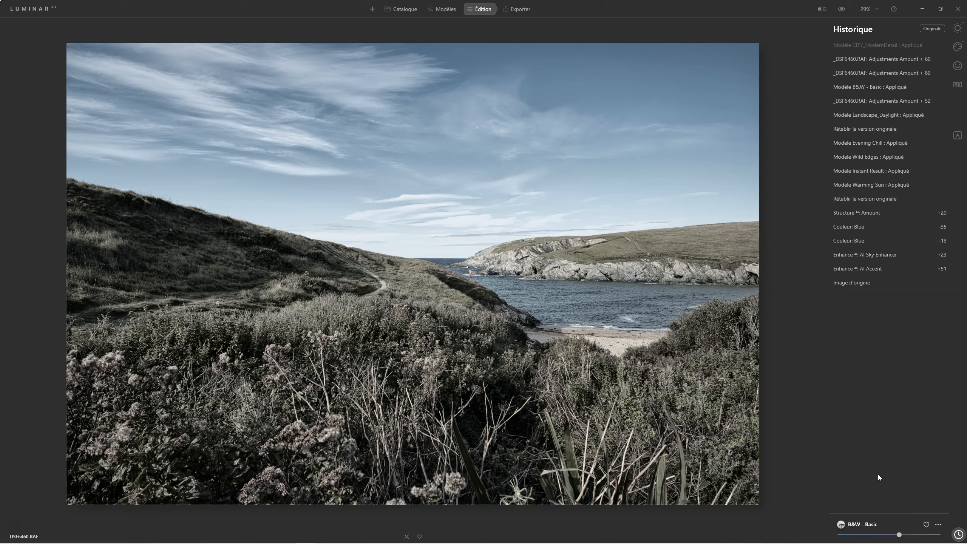
click(872, 46)
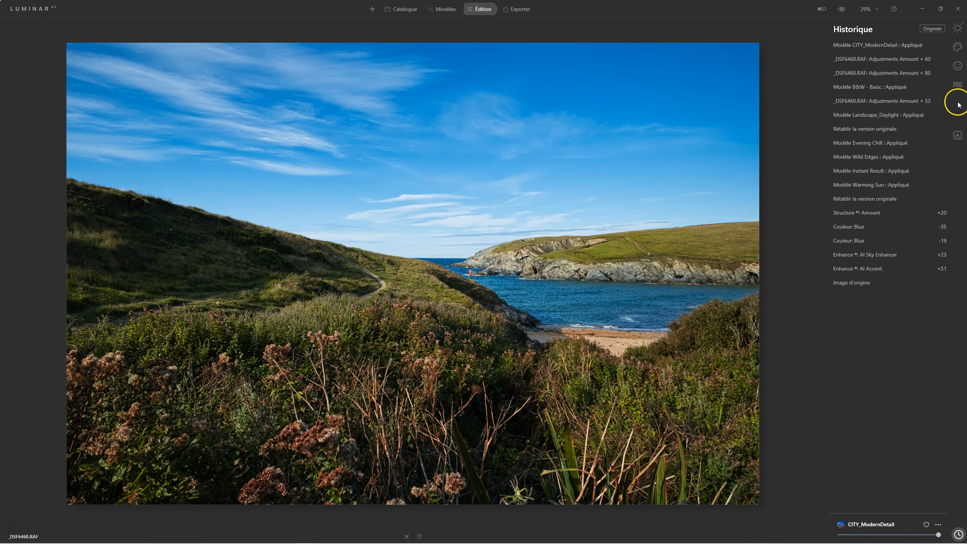
Add a Basique local masking layer to the photo and set its exposure to -1.30.
click(958, 135)
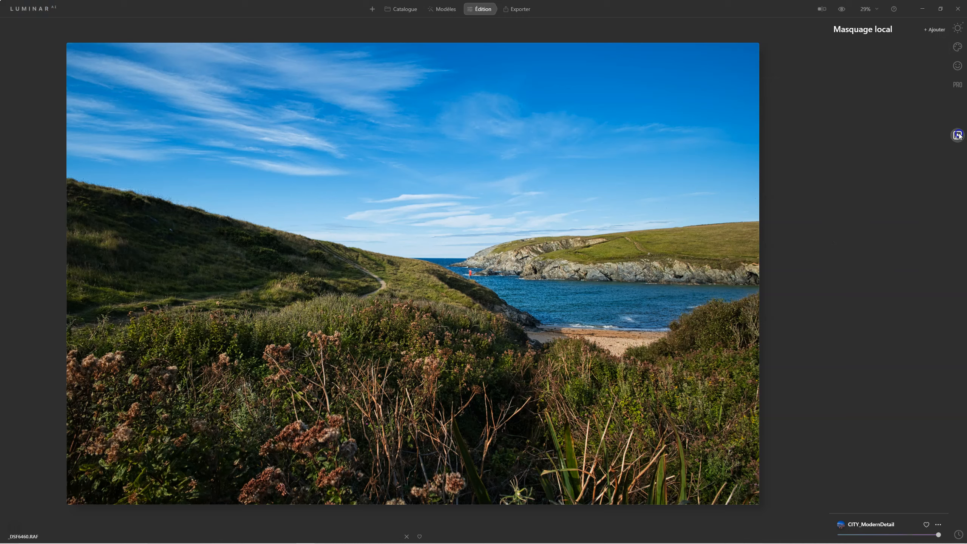
click(934, 29)
click(931, 45)
drag(892, 177, 880, 174)
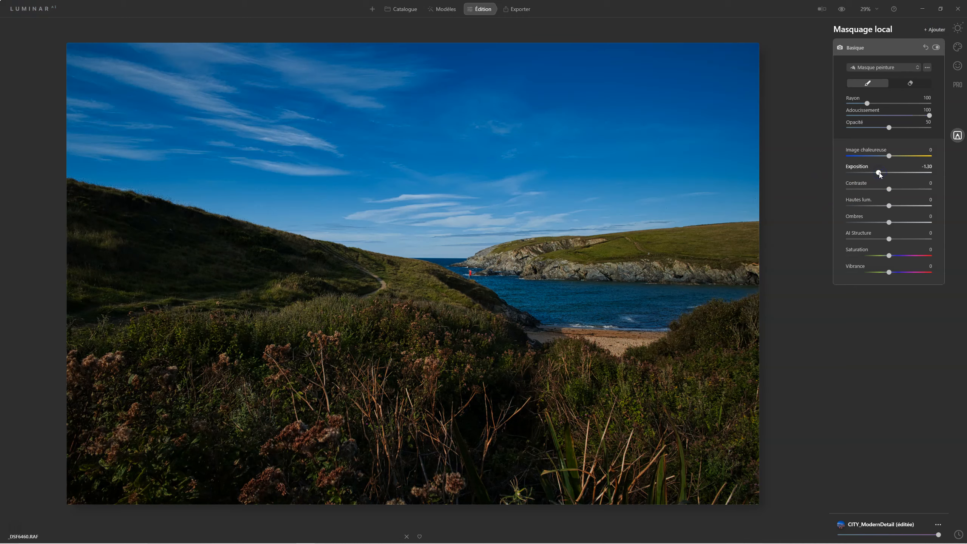
Apply a gradient mask to the Basique layer from the sky down to the hillside and set its exposure to -0.74.
click(878, 67)
click(880, 60)
drag(410, 86, 410, 180)
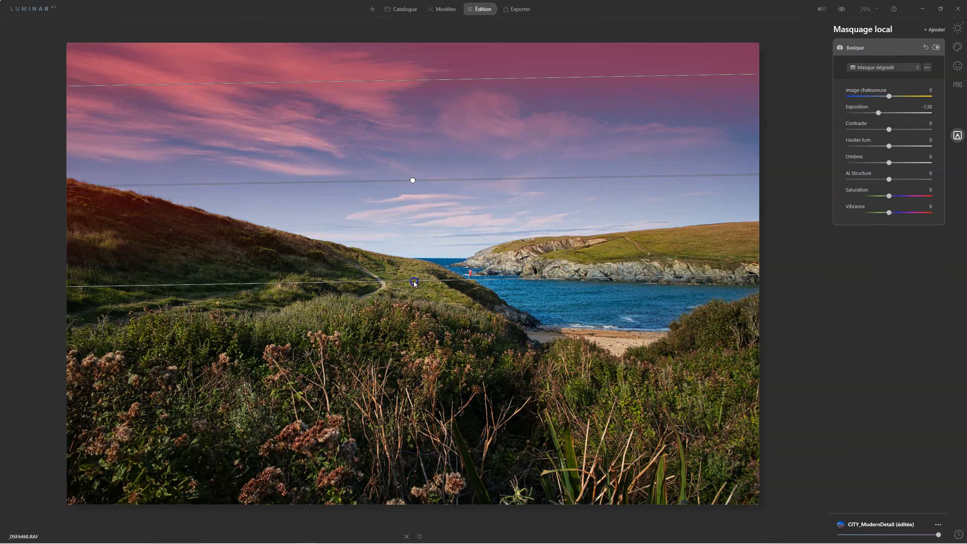
drag(880, 113, 883, 113)
click(886, 389)
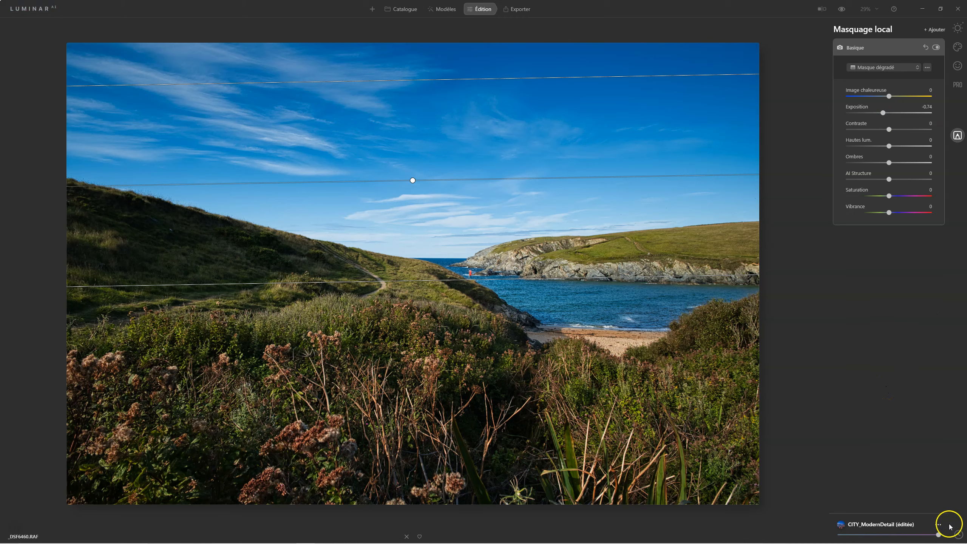
Open the edit history and compare the CITY_ModernDetail state with the Basique gradient mask state, ending at the gradient mask.
click(959, 534)
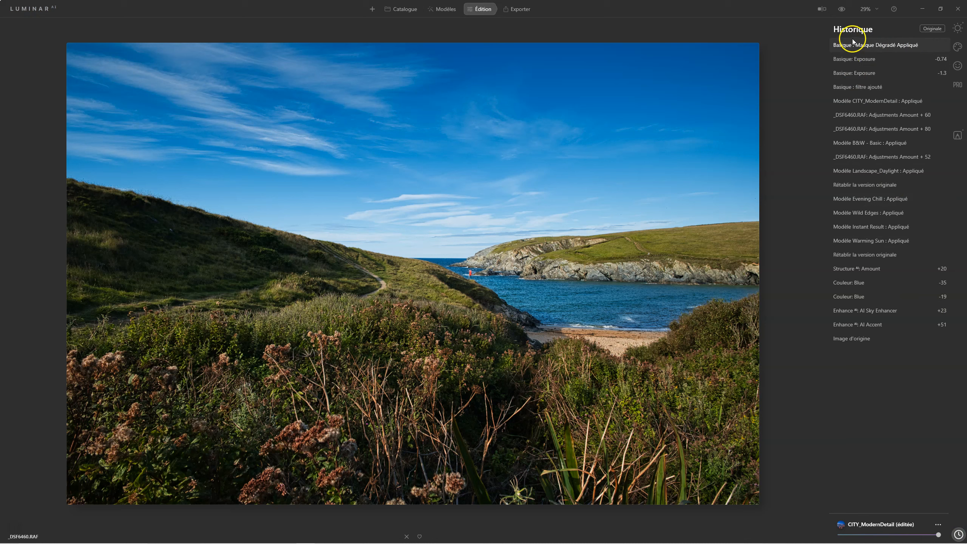
click(854, 102)
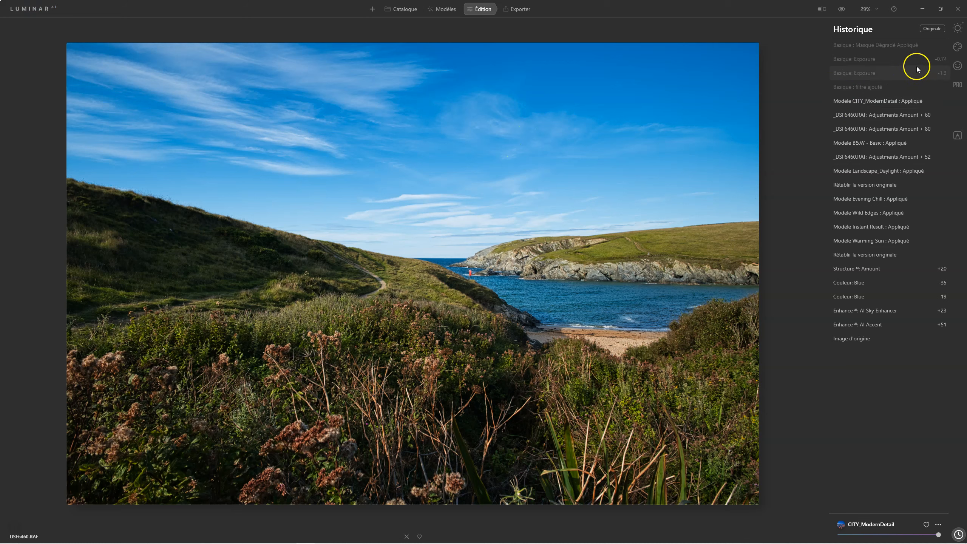
click(878, 45)
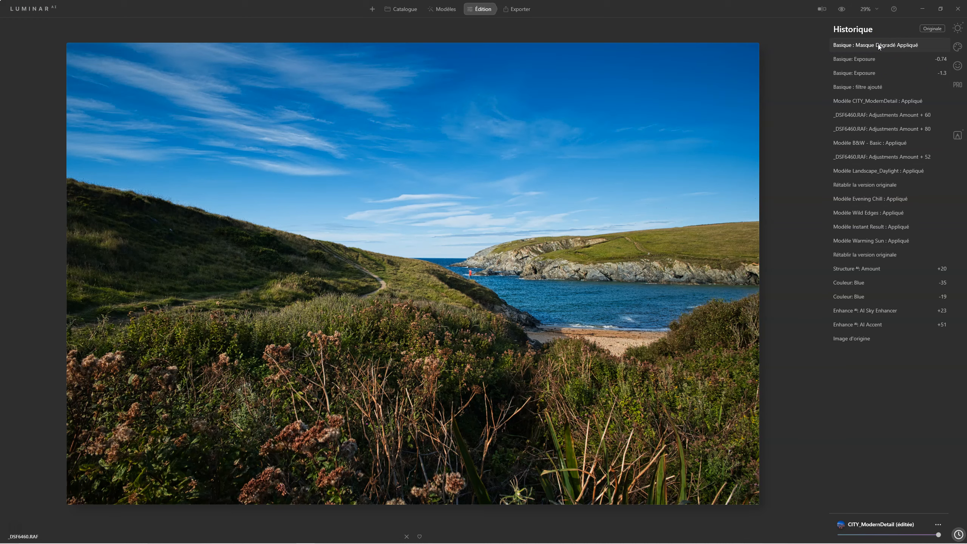
Restore the photo to its original version with the adjustments command.
right_click(602, 285)
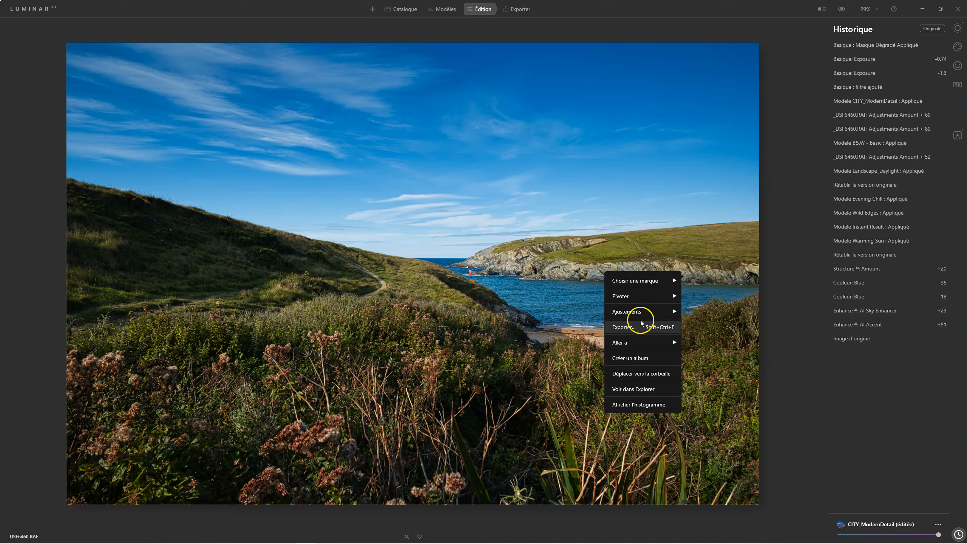
mouse_move(641, 310)
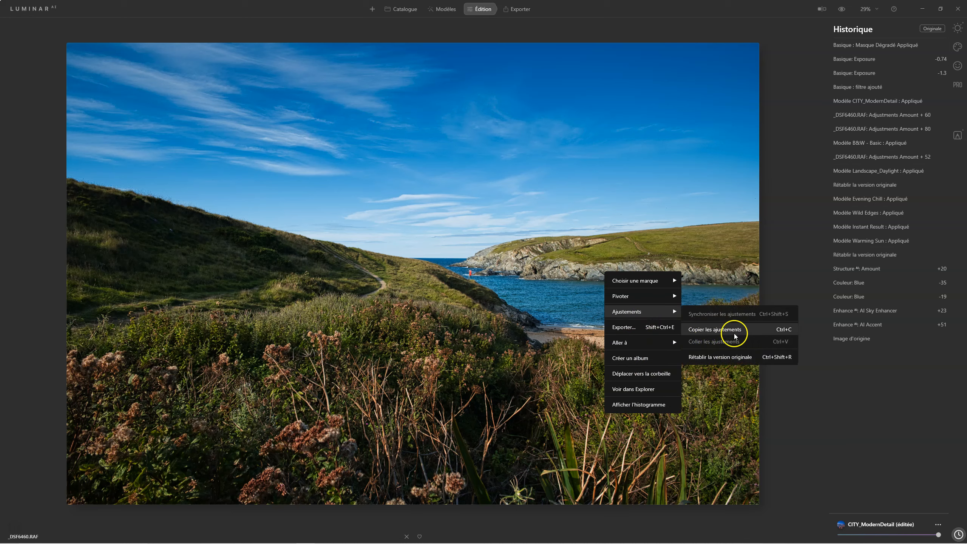
click(731, 356)
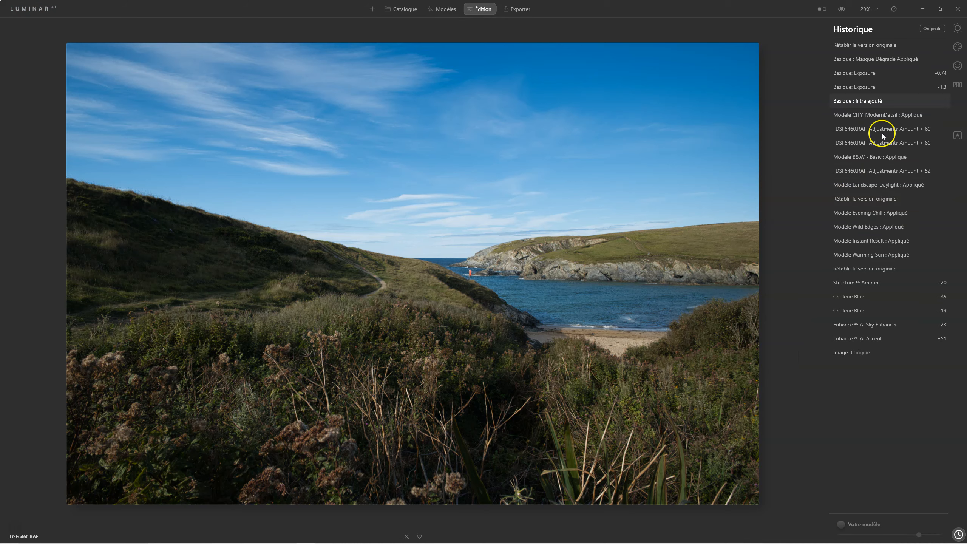
Set the Enhance AI Accent to 47 in the basic tools.
click(957, 28)
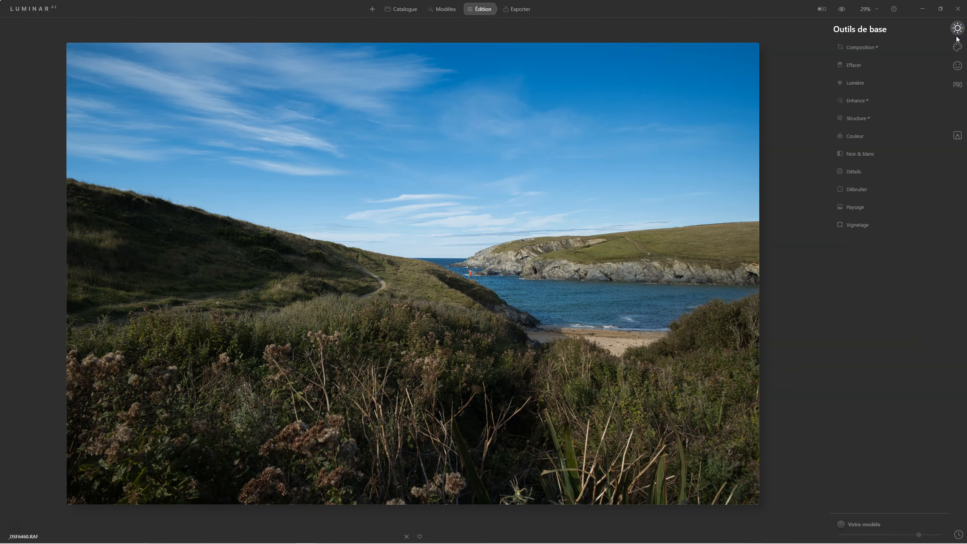
click(856, 101)
click(887, 125)
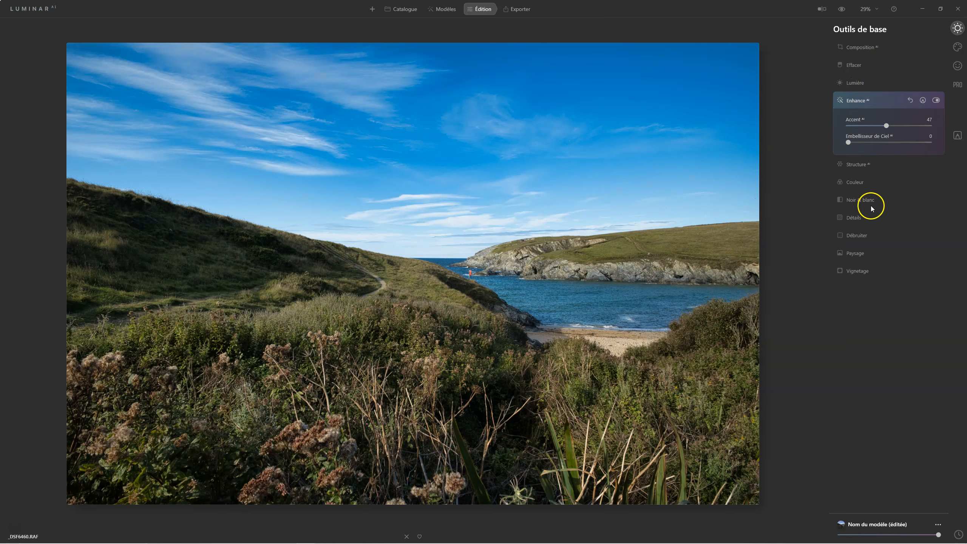
Set the photo's overall color vibrance to 26 and saturation to -53.
click(855, 183)
click(901, 178)
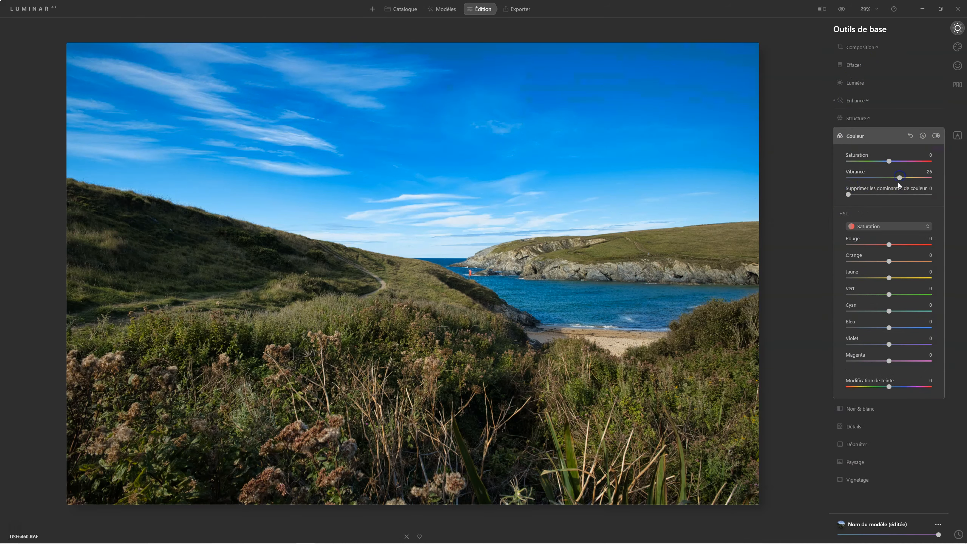
click(868, 161)
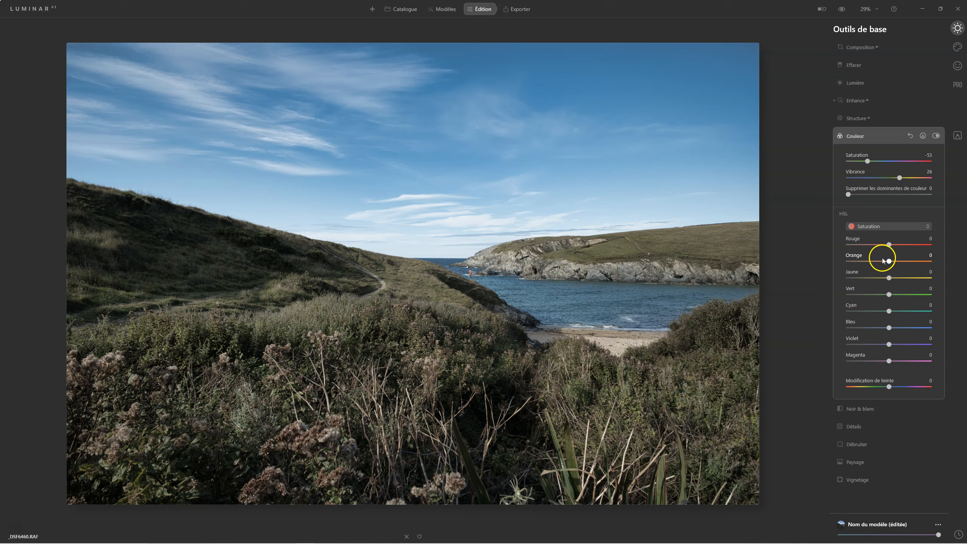
In the HSL color settings, set yellow saturation to -30, green saturation to -68 and green hue to -63.
drag(885, 278, 862, 297)
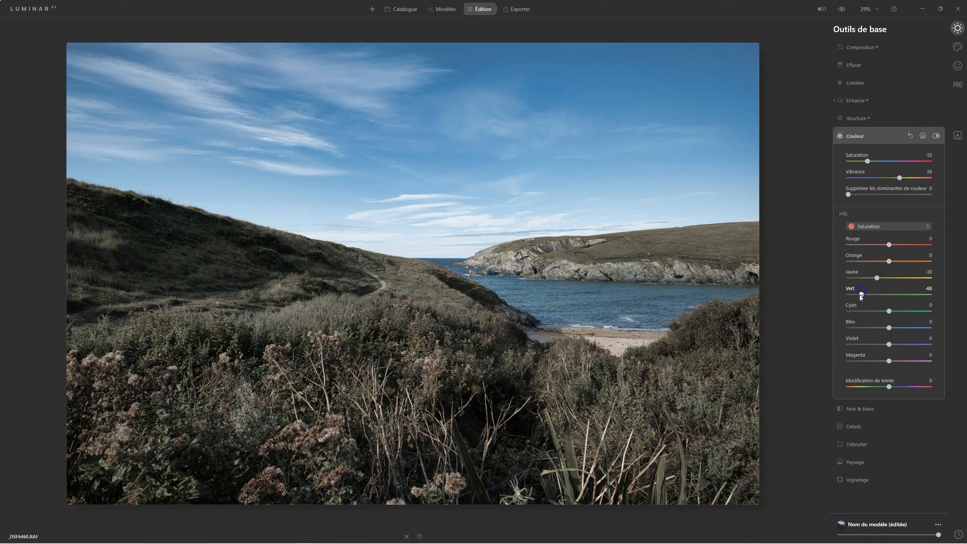
click(874, 226)
click(872, 239)
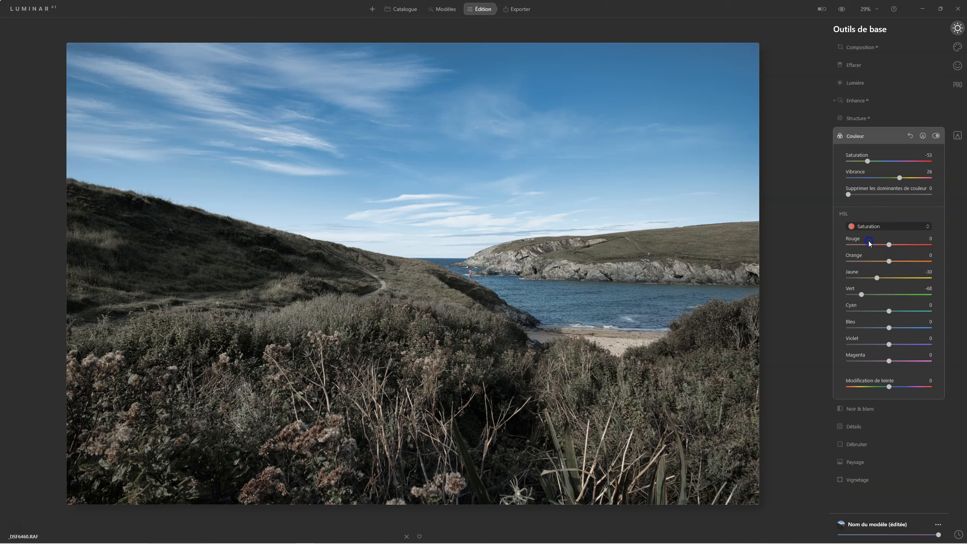
click(863, 294)
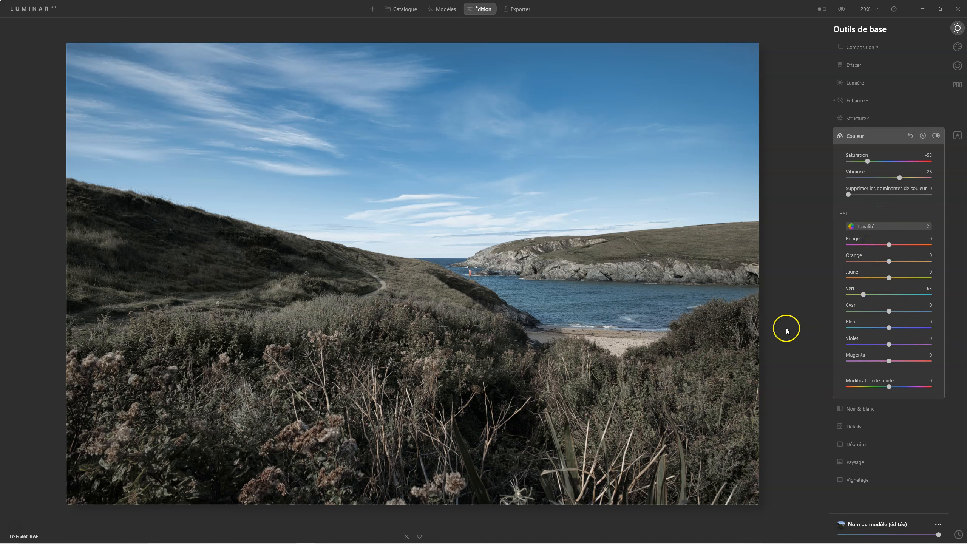
Close the color settings and reopen the photo's edit history to examine the complete list of recorded changes.
click(880, 136)
click(957, 136)
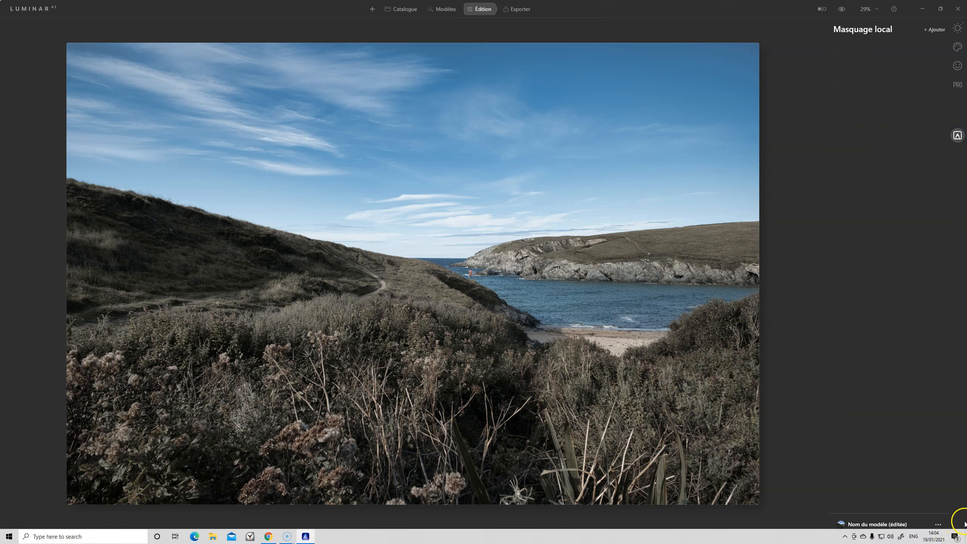
click(959, 534)
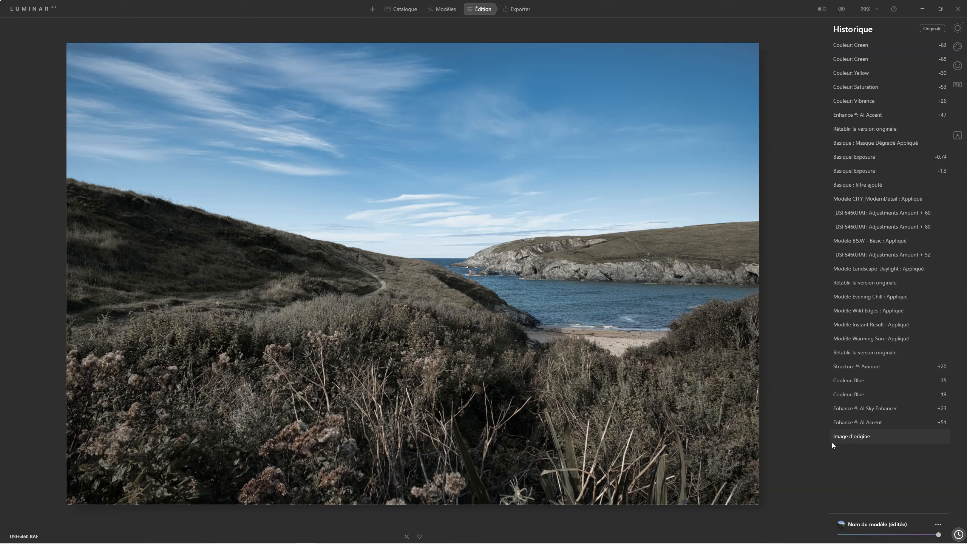
Revisit the Structure Amount +20, Evening Chill and CITY_ModernDetail versions in the edit history, and return to the latest green adjustment of -63.
click(858, 365)
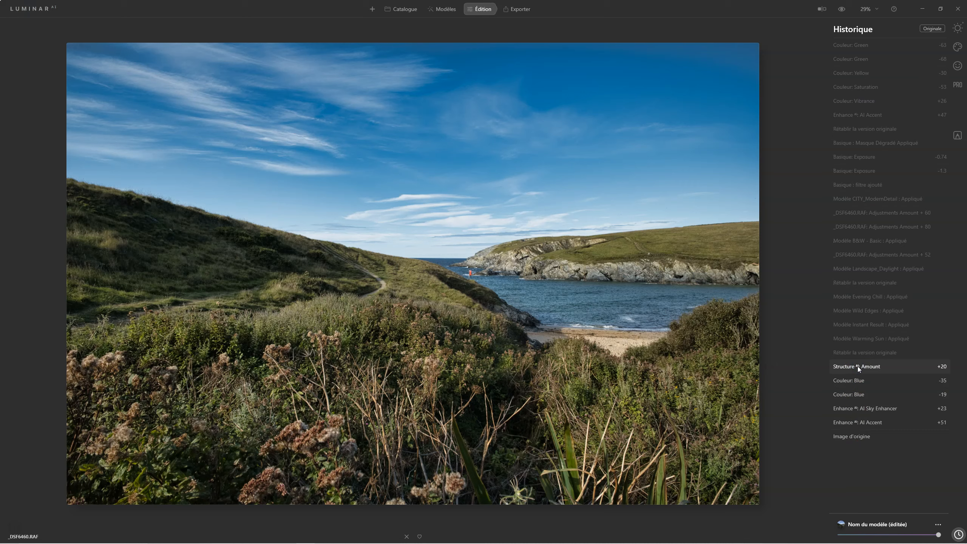
click(867, 299)
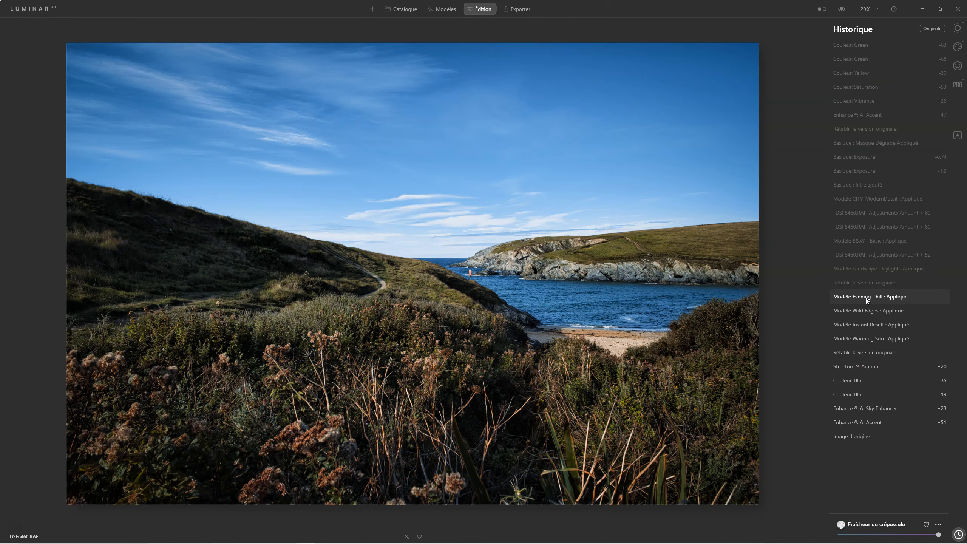
click(858, 201)
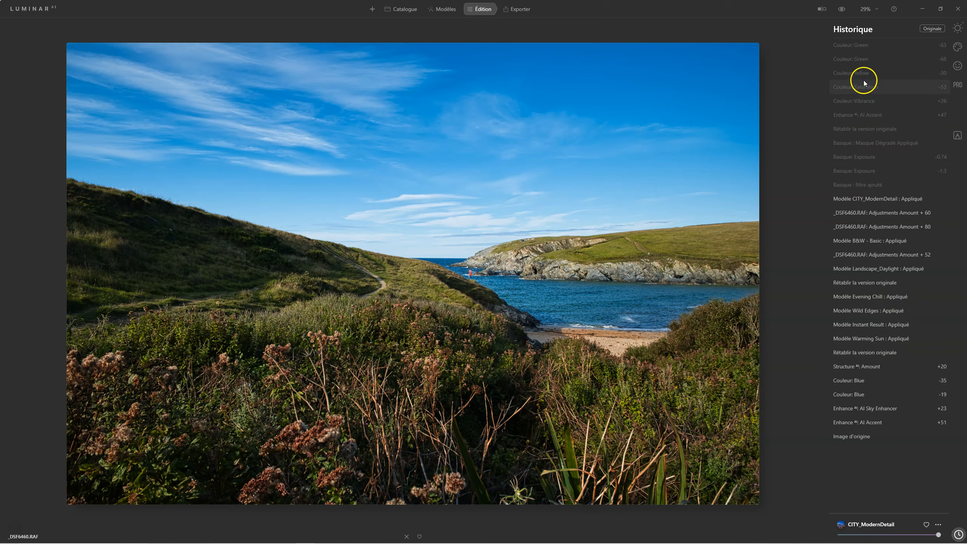
click(853, 45)
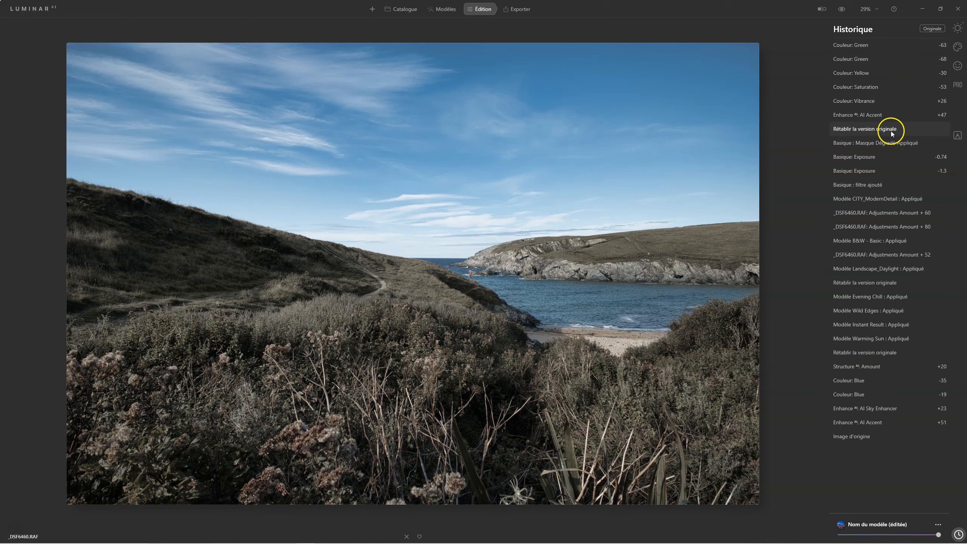
Compare the Basique gradient-mask and B&W - Basic versions in the edit history, and recall the version with the Adjustments Amount of 60.
click(861, 142)
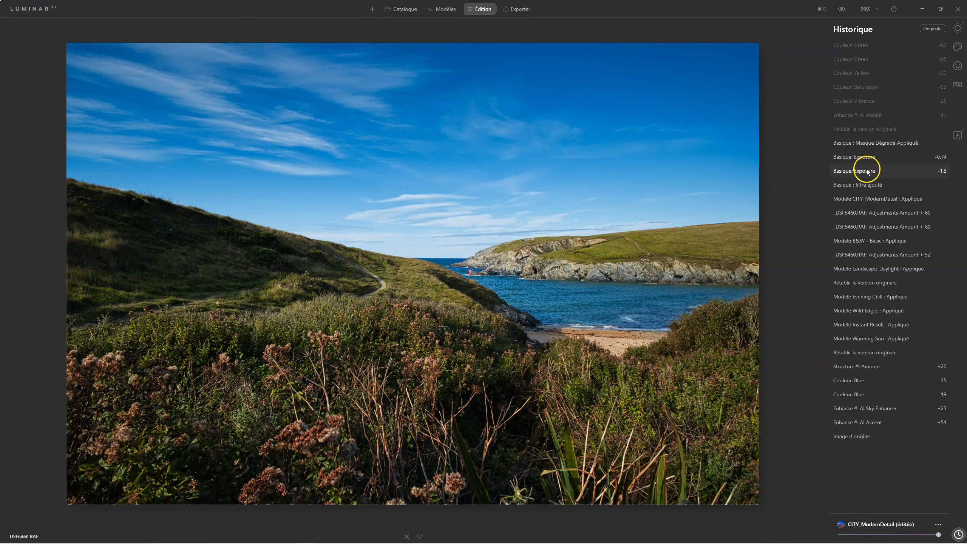
click(859, 242)
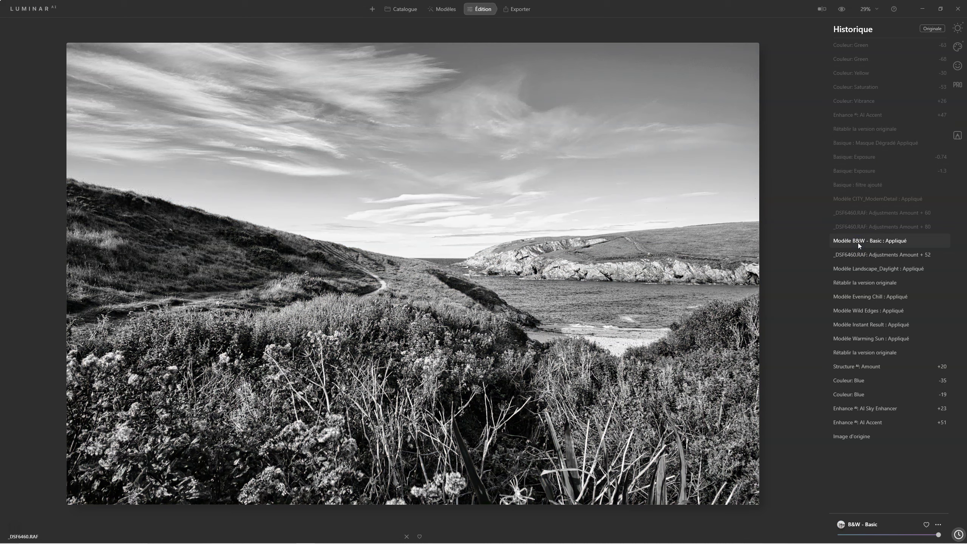
click(863, 213)
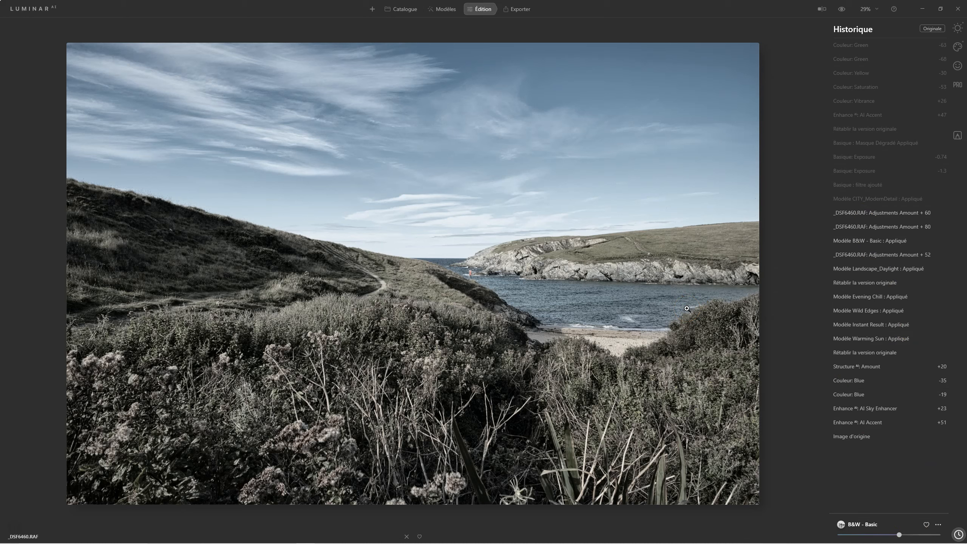
View the export options for the recalled version and return to editing the photo with its history.
click(521, 11)
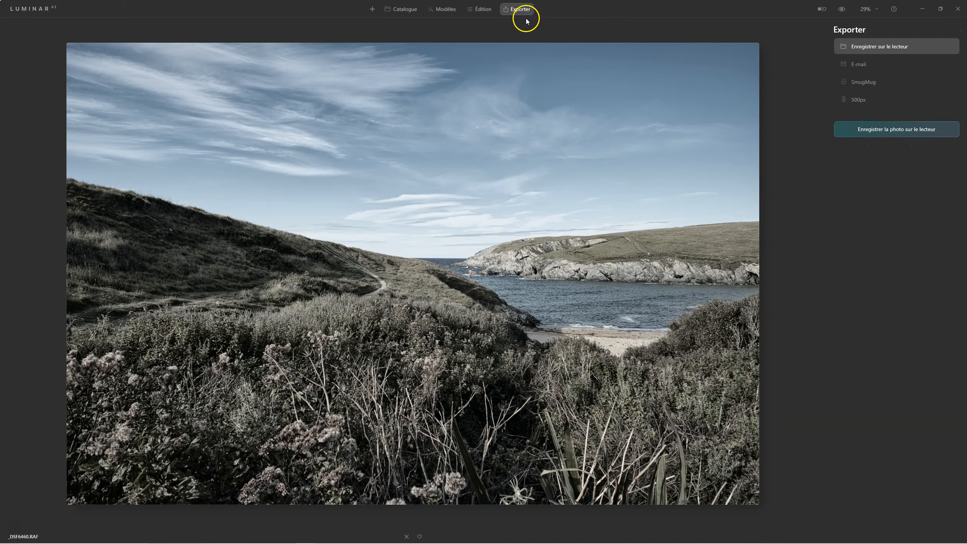
click(482, 10)
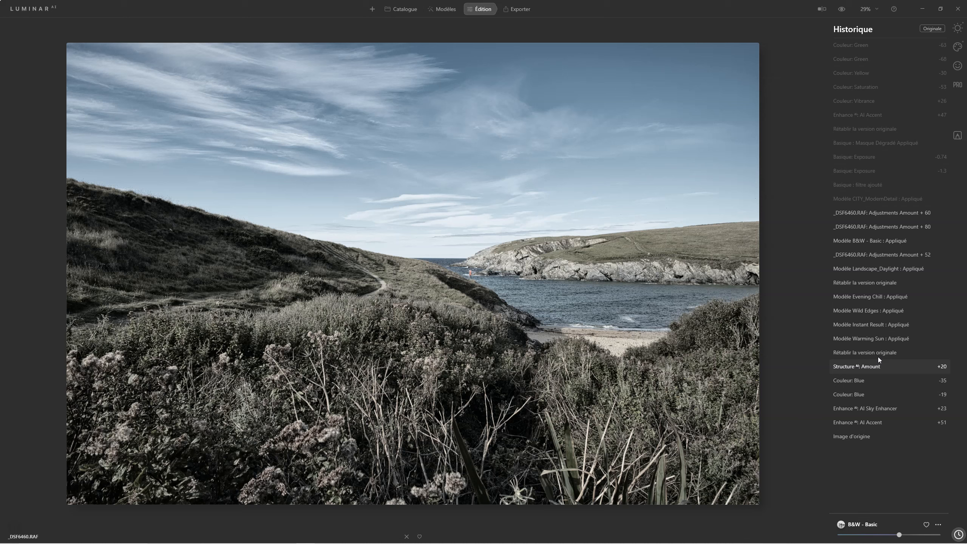
click(844, 338)
click(765, 312)
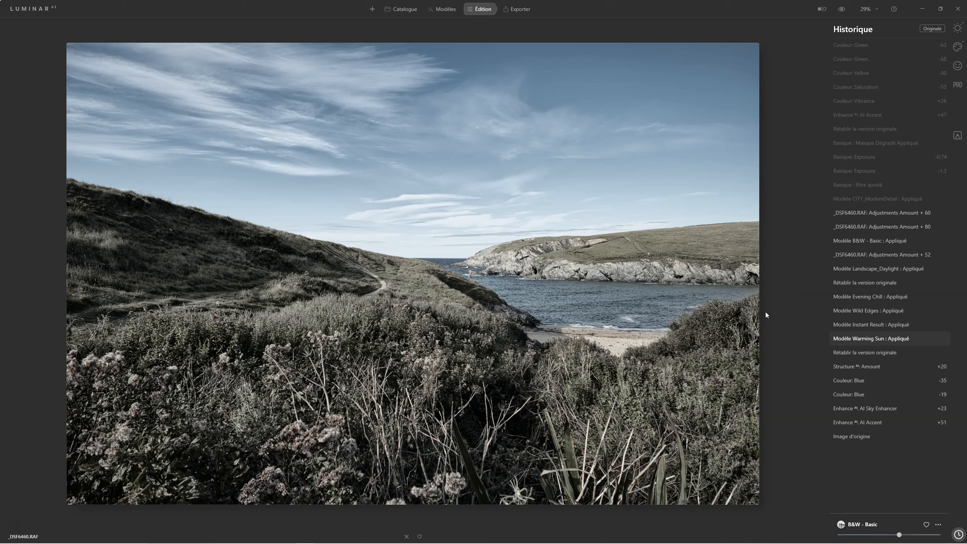
Locate the photo's original file _DSF6460 in Windows Explorer, then close the folder window.
right_click(419, 226)
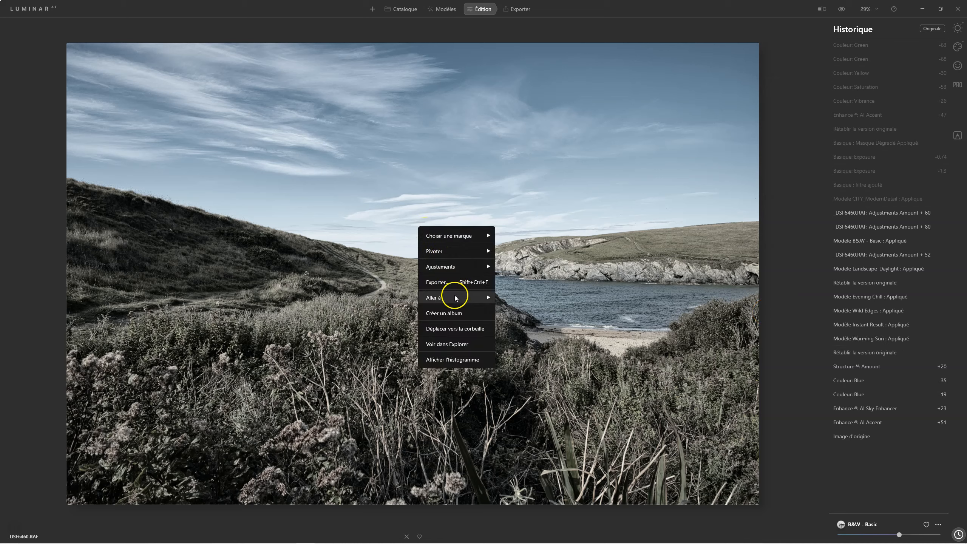
click(462, 344)
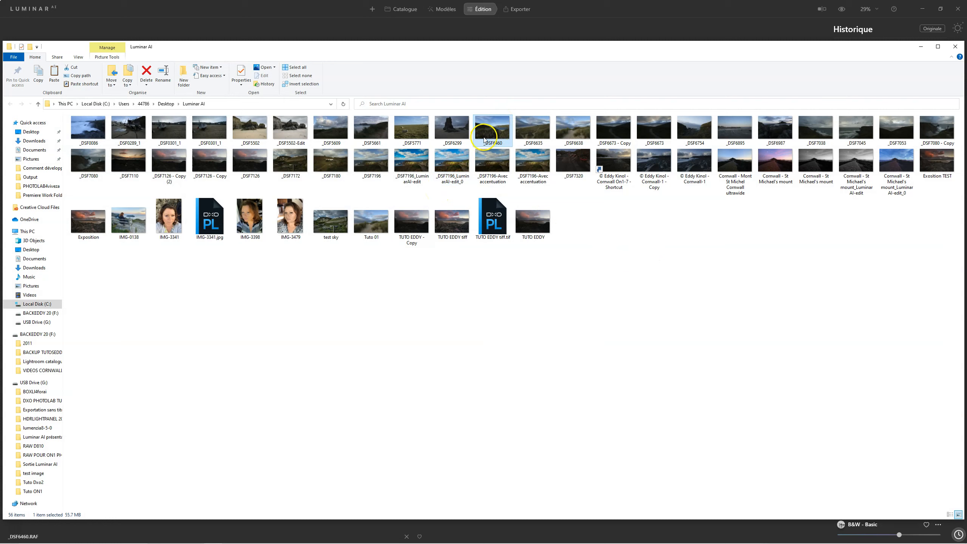
mouse_move(489, 128)
click(954, 46)
Restore the photo to the most recent history state, the green color adjustment of -63.
click(865, 325)
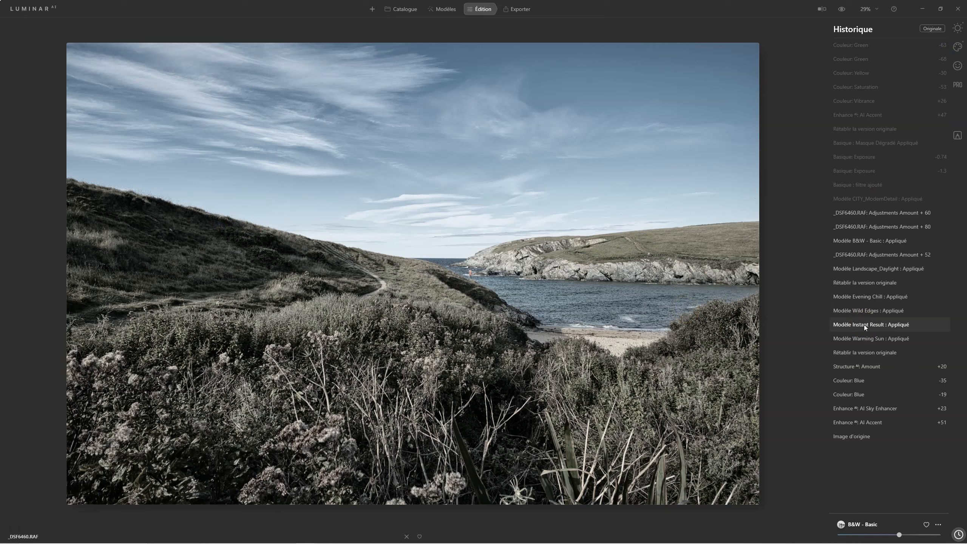
click(852, 406)
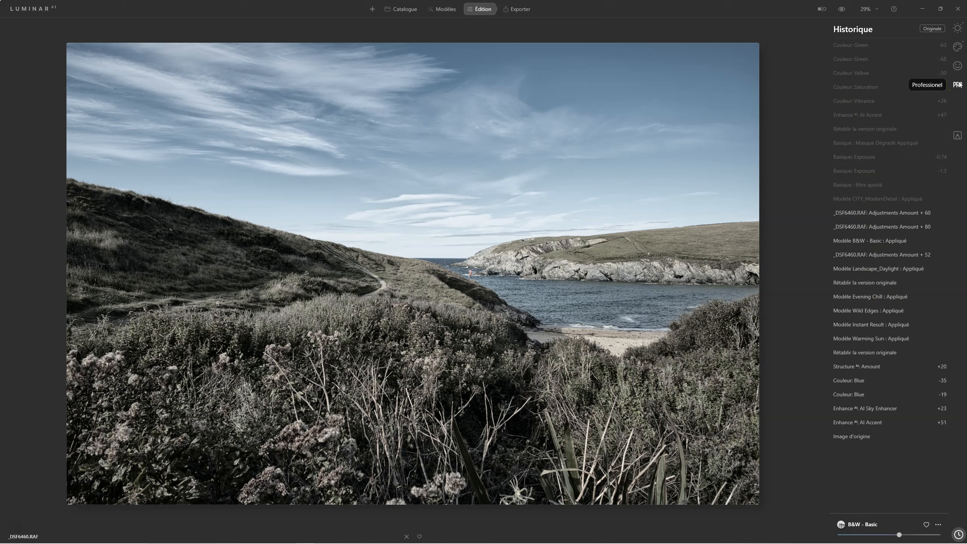
click(871, 45)
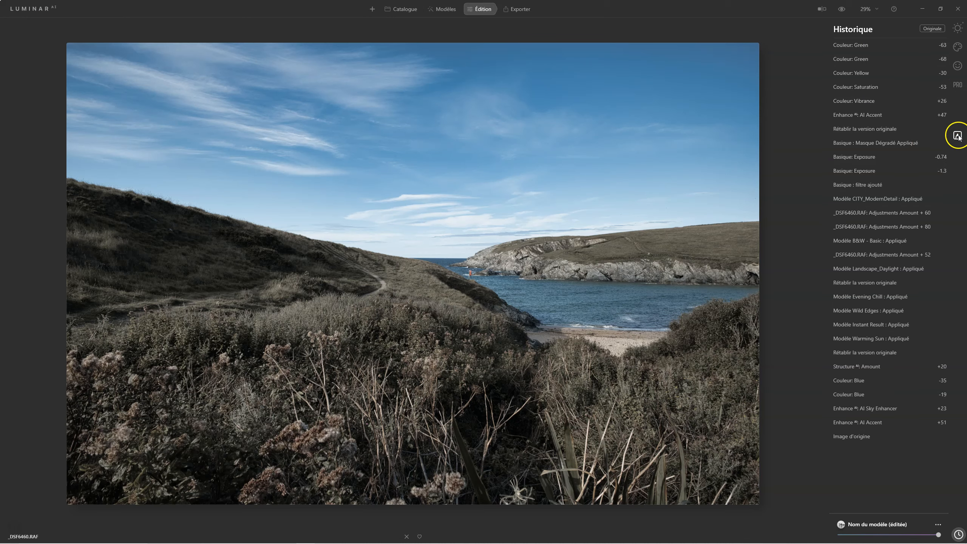
Apply the creative Mystique effect to the photo with an amount of 57.
click(957, 28)
click(958, 47)
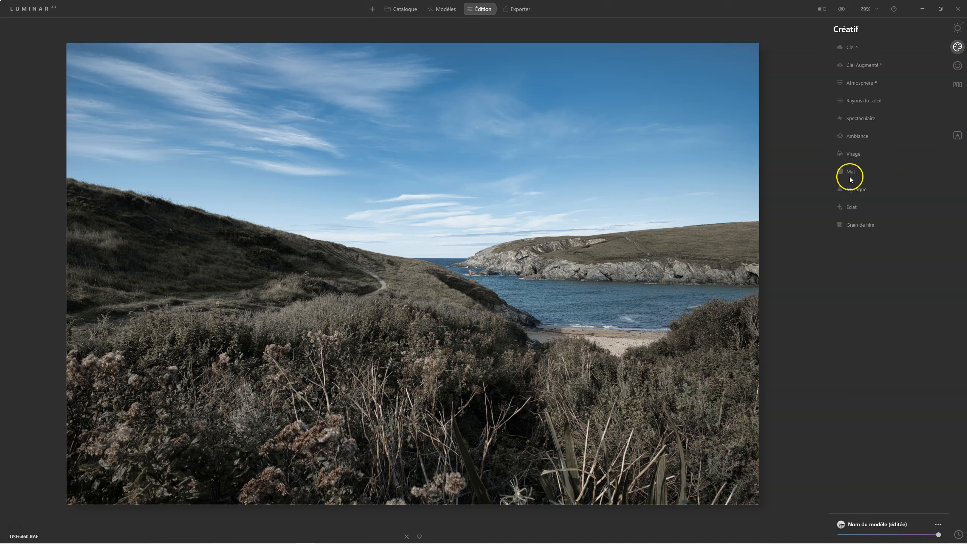
click(857, 190)
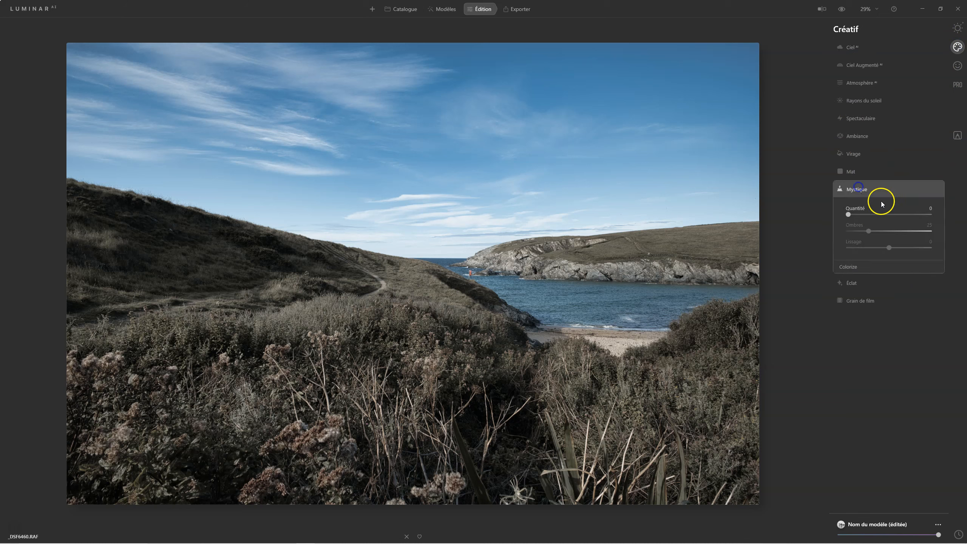
click(872, 215)
drag(873, 216, 884, 215)
click(902, 327)
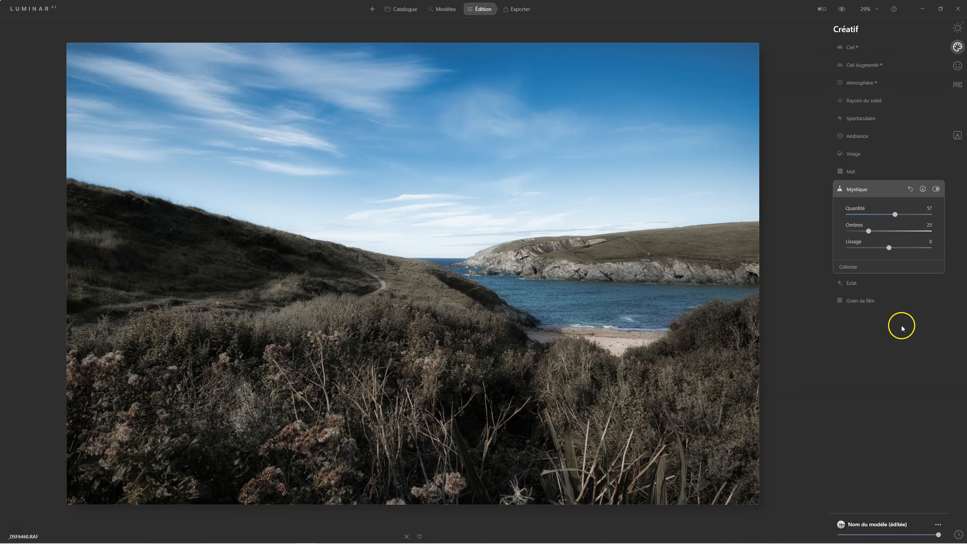
Restrict the Mystique effect with a slightly tilted gradient mask running from the upper sky down past the horizon.
click(924, 189)
click(915, 242)
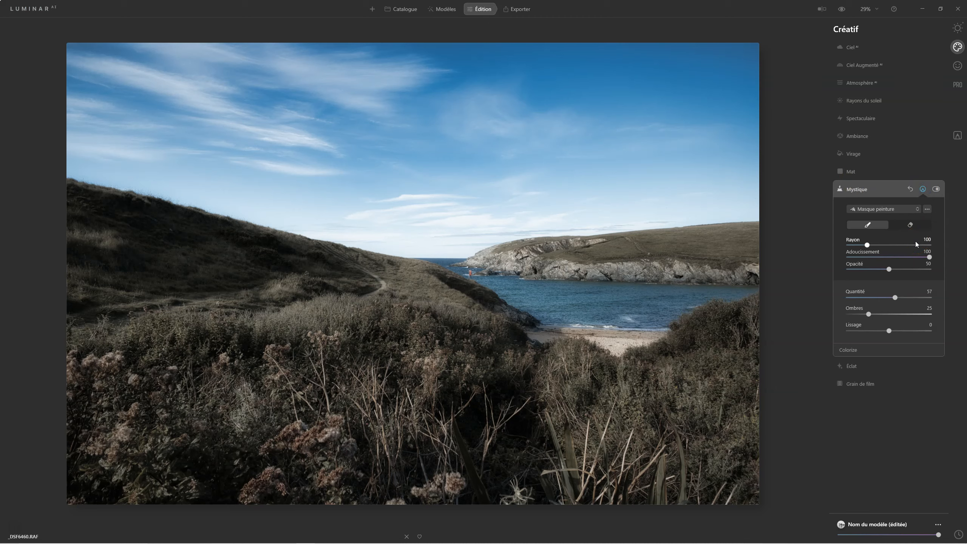
click(899, 211)
click(897, 219)
drag(500, 71, 439, 232)
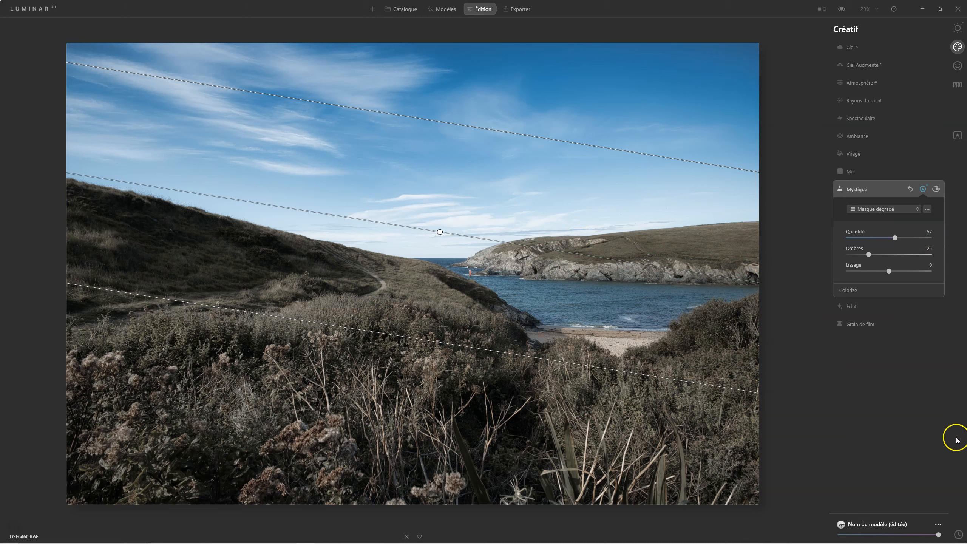
click(923, 189)
Reopen the edit history, compare the Mystique amounts of 29, 43 and 57, and return to the Mystique gradient-mask state.
click(959, 536)
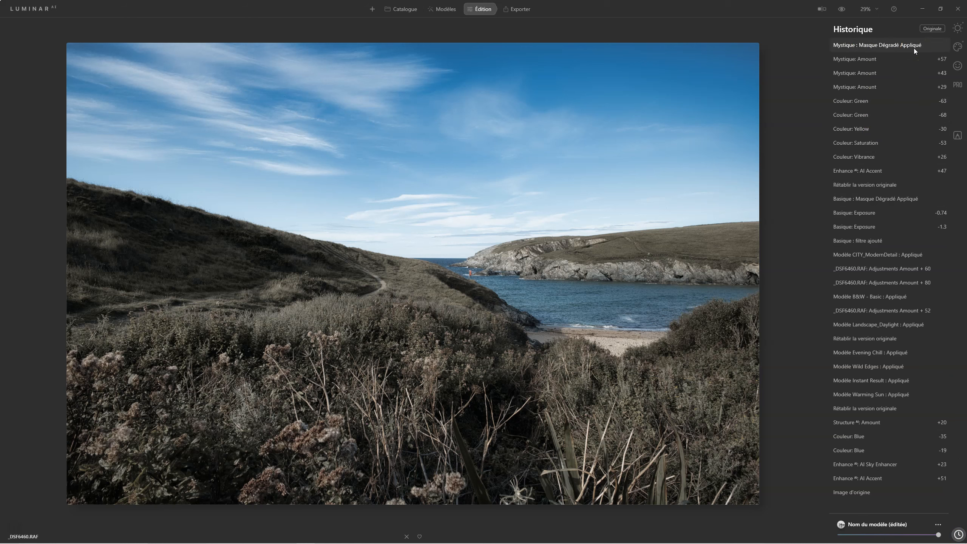
click(863, 86)
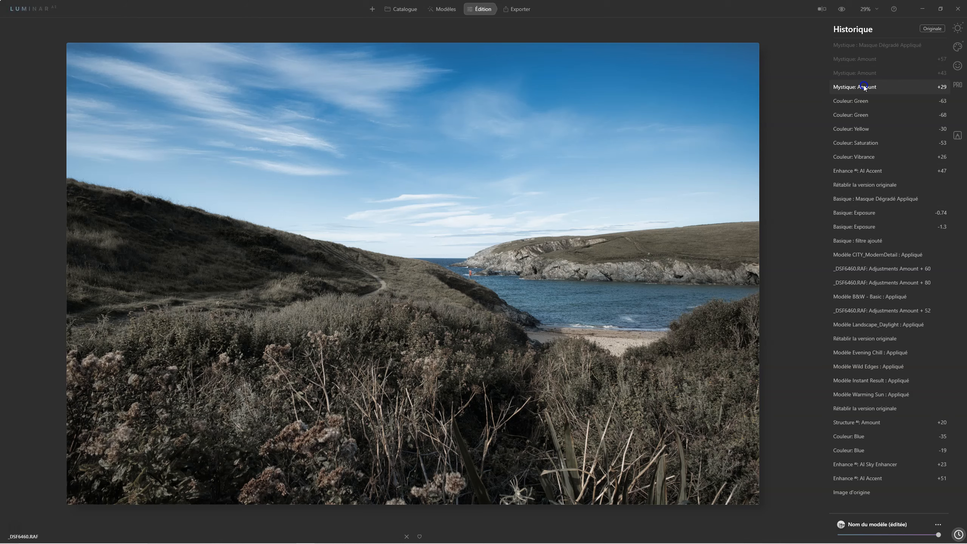
click(863, 74)
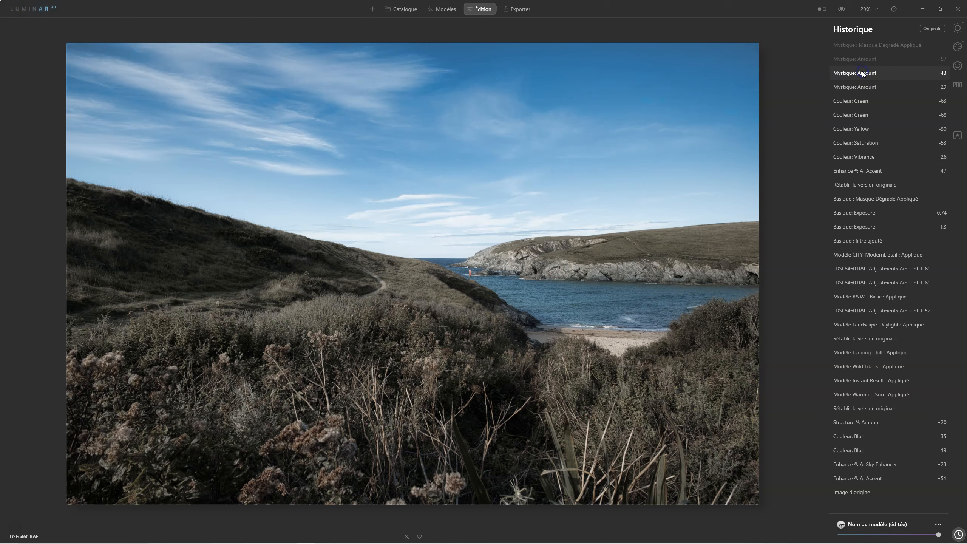
click(861, 59)
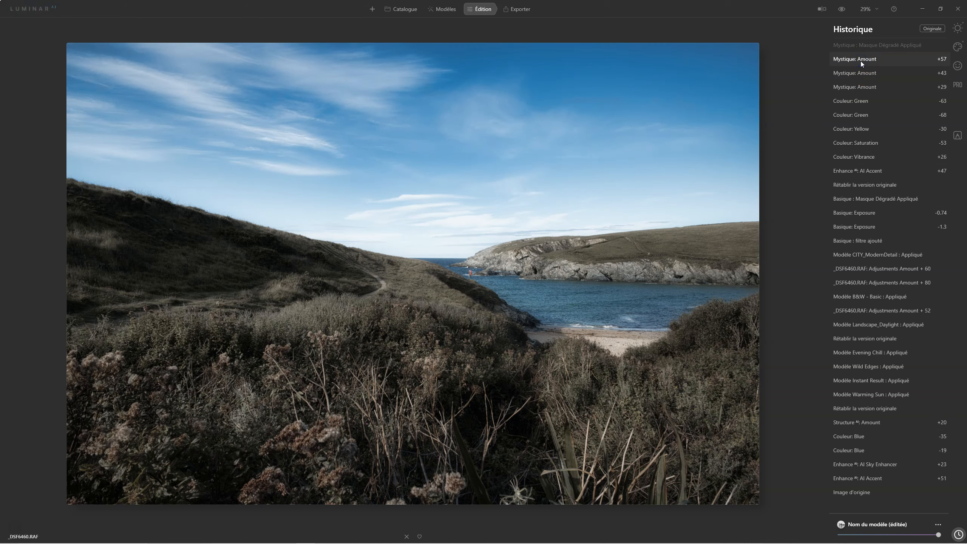
click(860, 73)
click(860, 86)
click(860, 73)
click(860, 59)
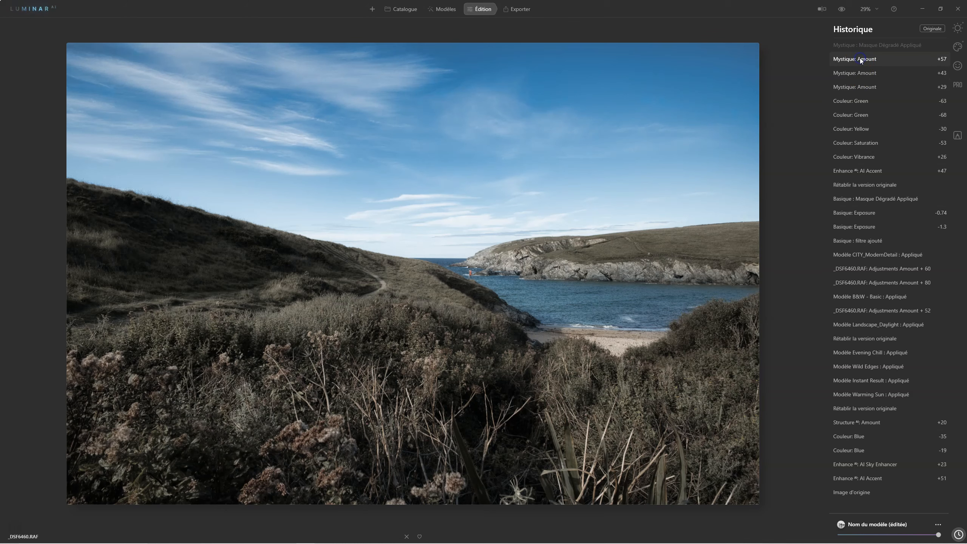
click(862, 46)
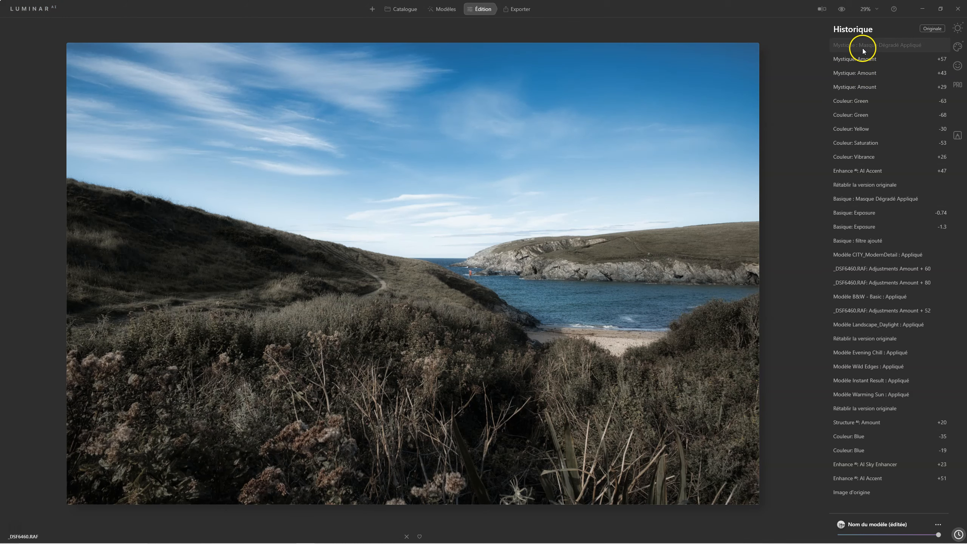